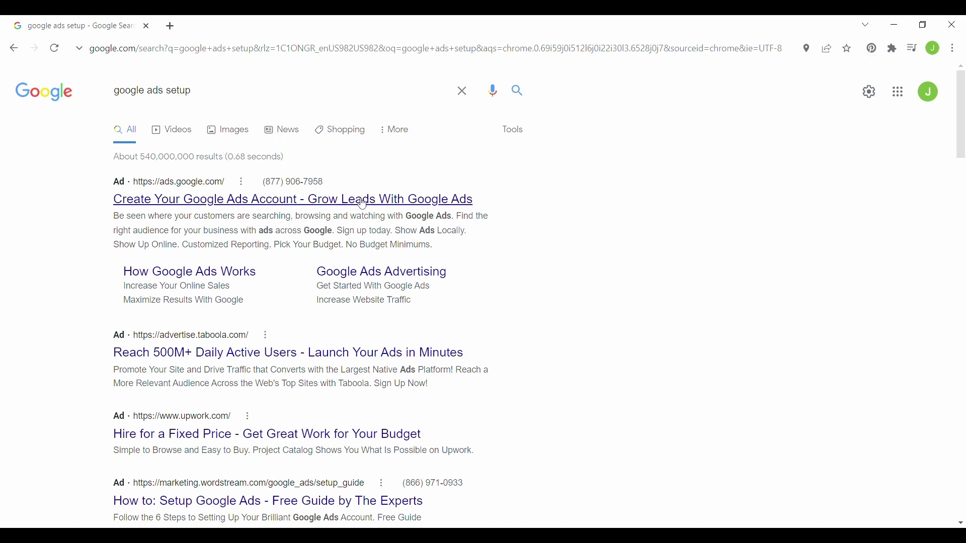
# - Open Google Ads from the search results and start a new Video campaign without a goal's guidance
pyautogui.click(362, 204)
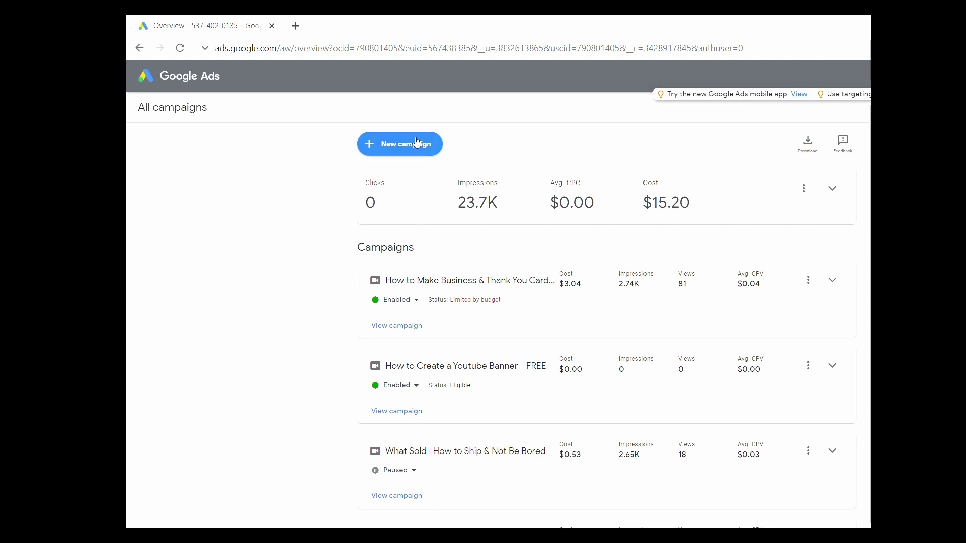
pyautogui.click(389, 145)
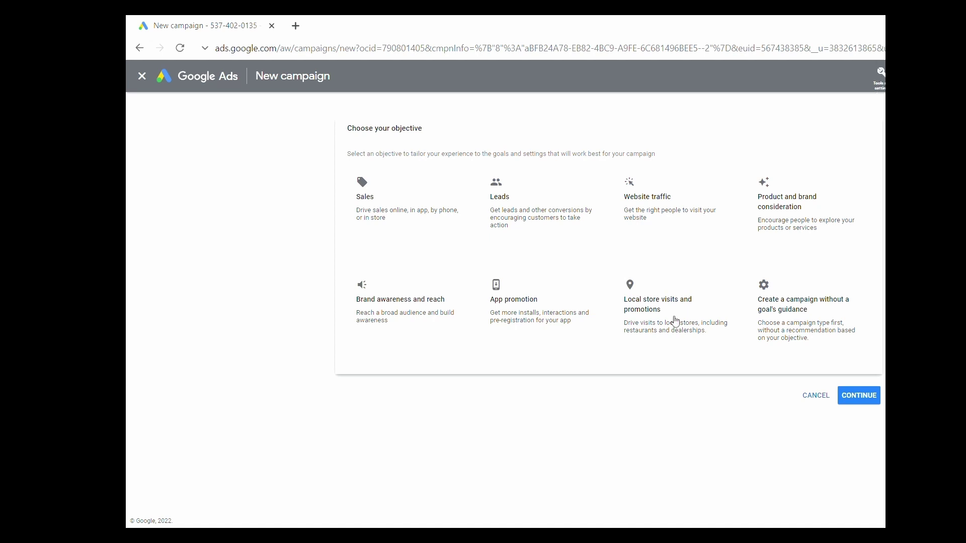
pyautogui.click(810, 333)
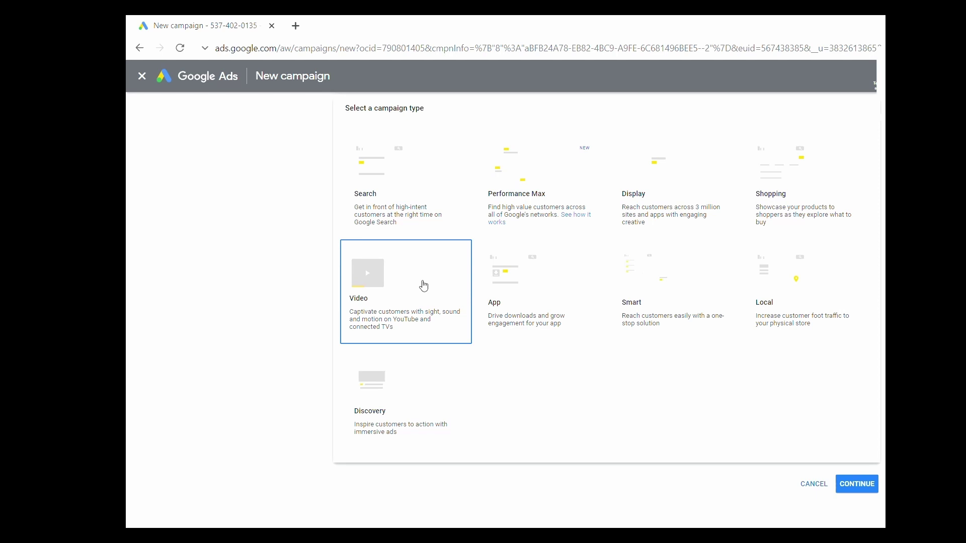
pyautogui.click(423, 285)
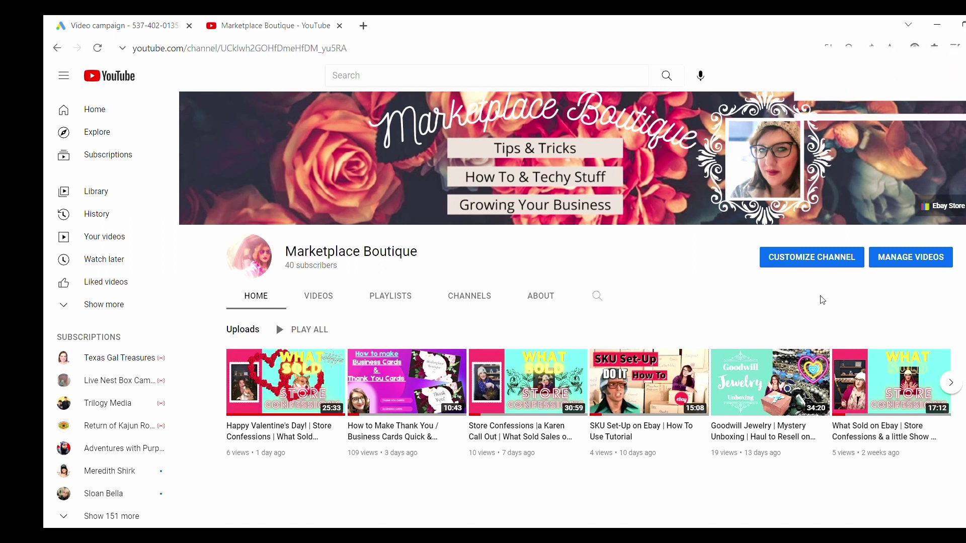
# - Open the video "How to Make a YouTube Banner Header | Easy & Free!" from the YouTube channel's uploads
pyautogui.click(319, 297)
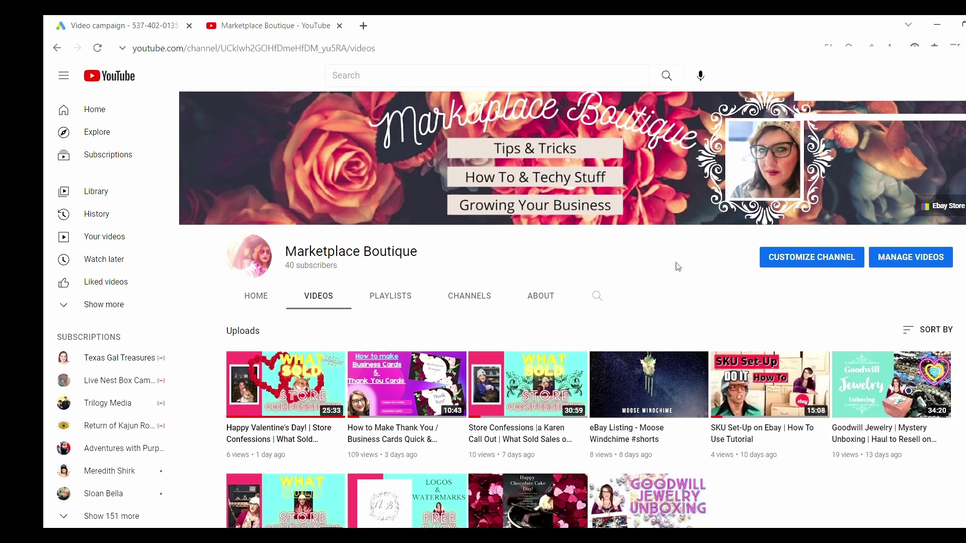
pyautogui.scroll(-2, 572, 310)
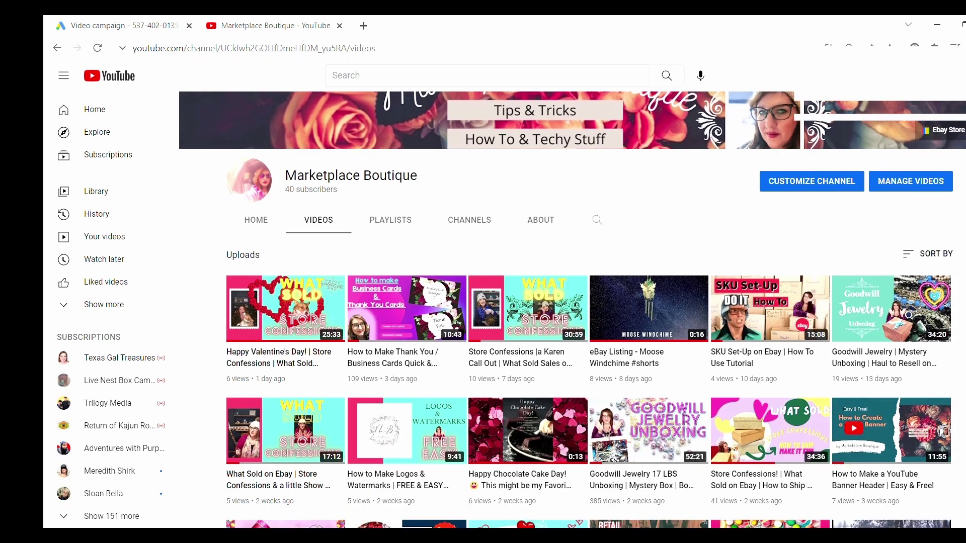
pyautogui.scroll(-1, 572, 310)
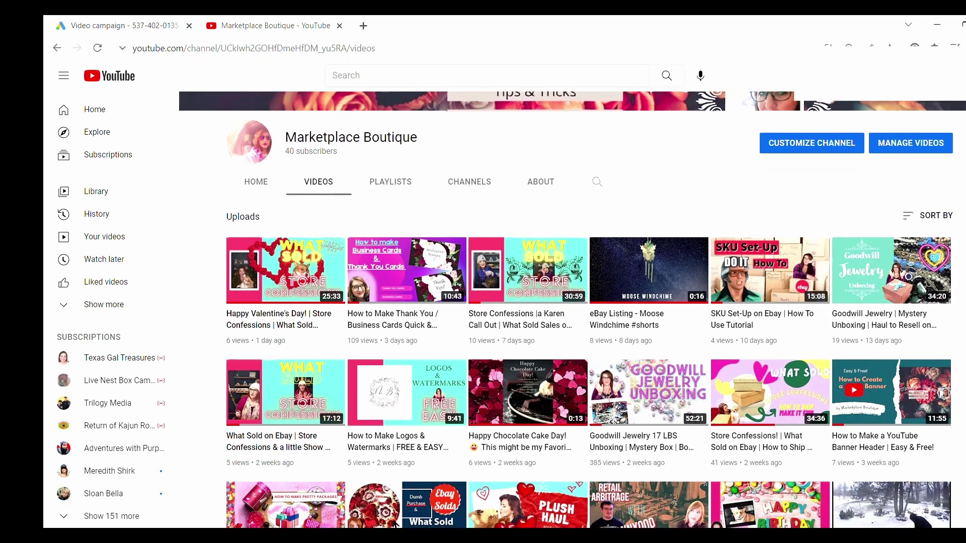
pyautogui.scroll(-1, 572, 310)
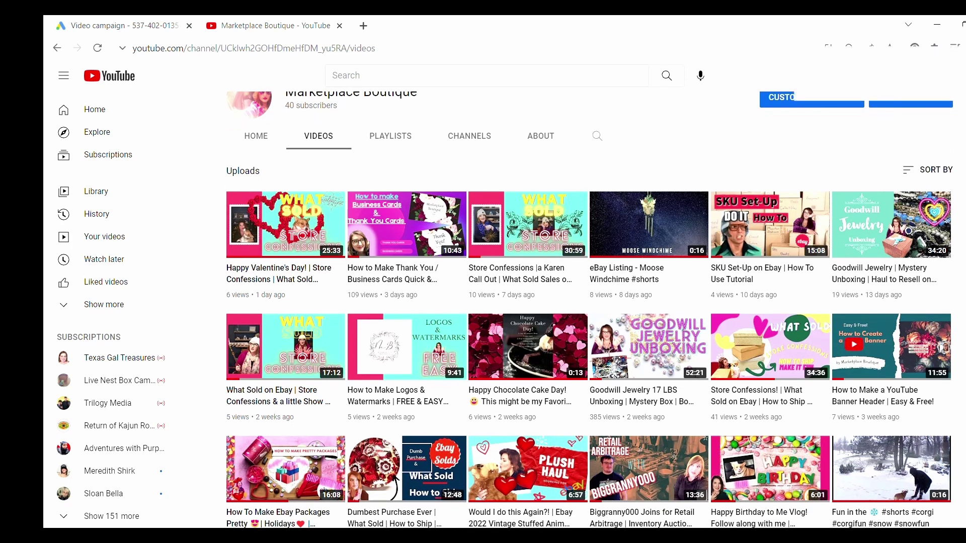
pyautogui.moveTo(886, 342)
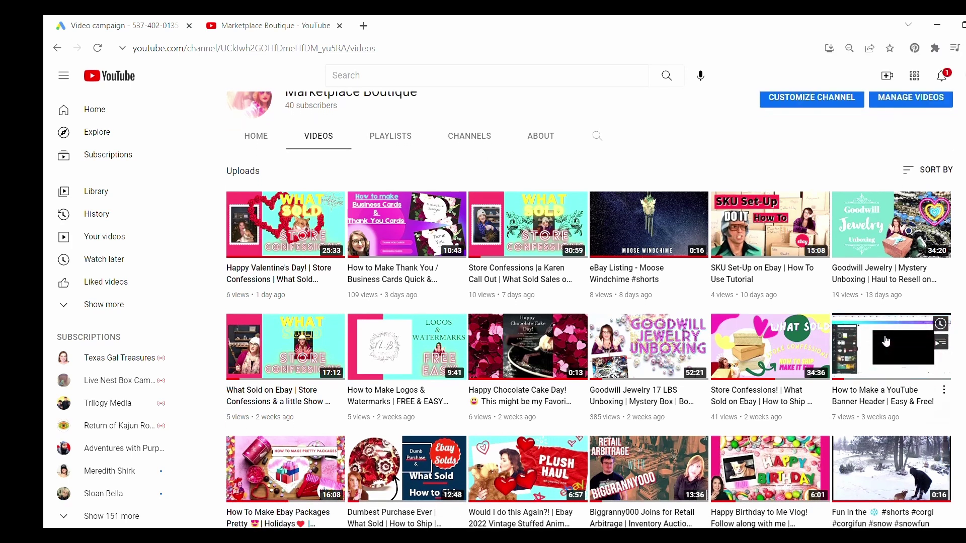
pyautogui.click(887, 342)
pyautogui.scroll(-2, 206, 411)
pyautogui.scroll(2, 207, 357)
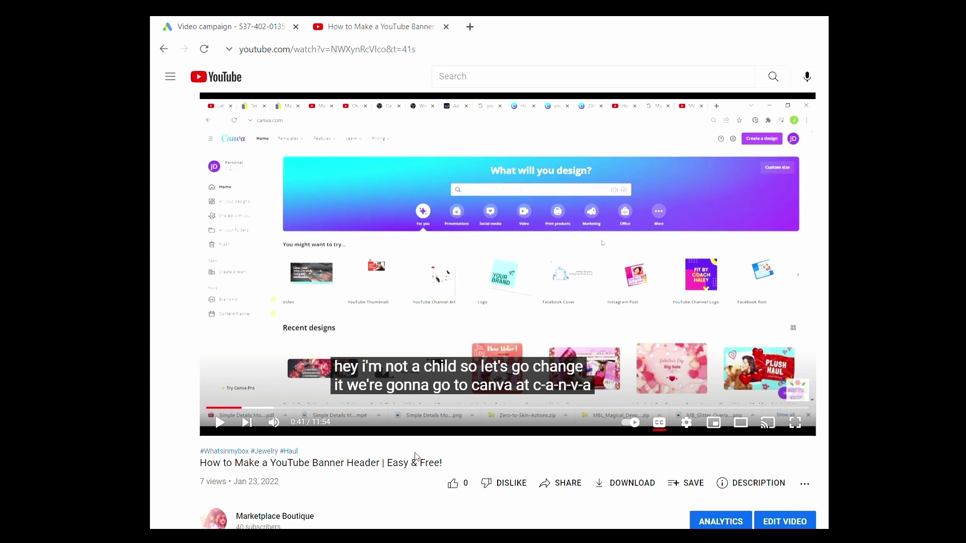
# - Copy the YouTube video's title and paste it as the campaign name in Google Ads
pyautogui.moveTo(443, 463); pyautogui.dragTo(200, 465)
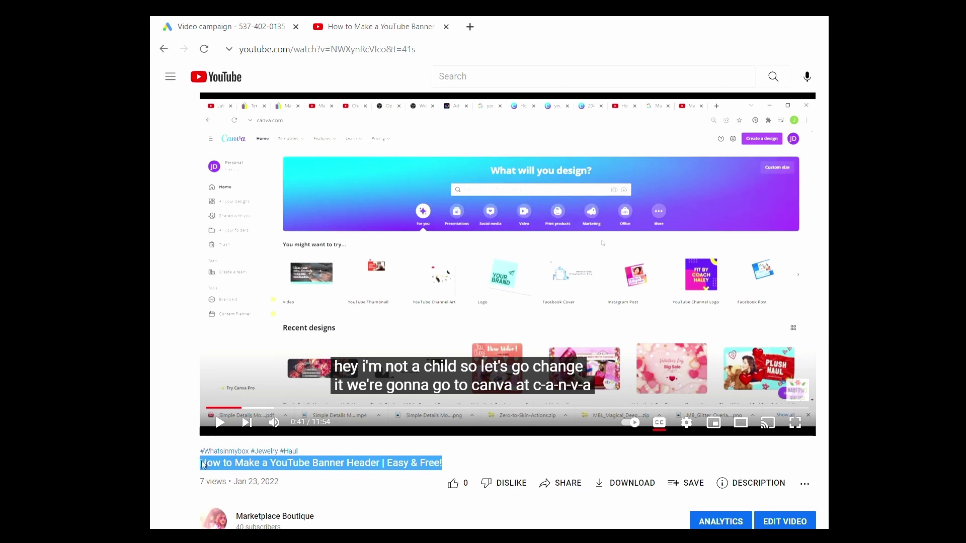
pyautogui.hotkey('ctrl', 'c')
pyautogui.hotkey('ctrl', 'pageup')
pyautogui.hotkey('ctrl', 'v')
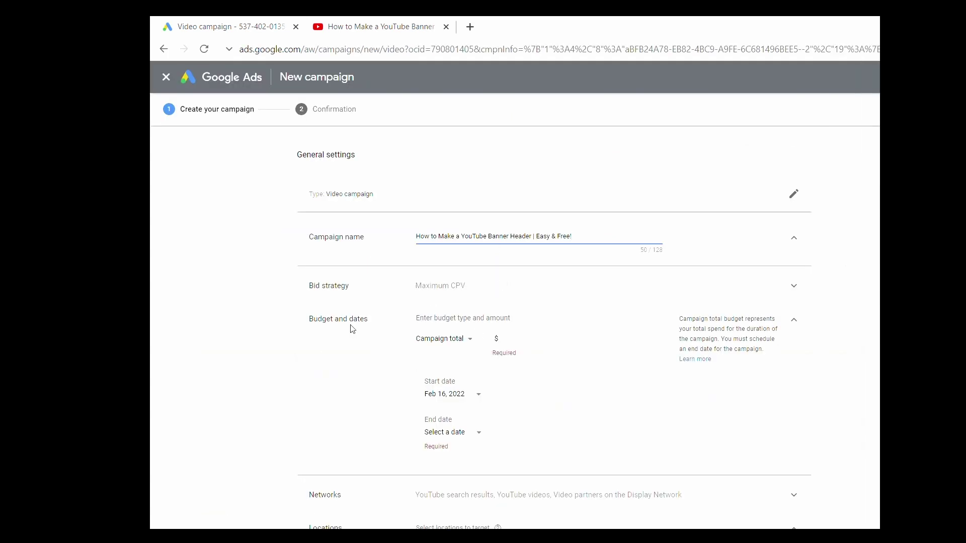
# - Set the campaign budget type to Daily with an amount of $1.00
pyautogui.click(446, 345)
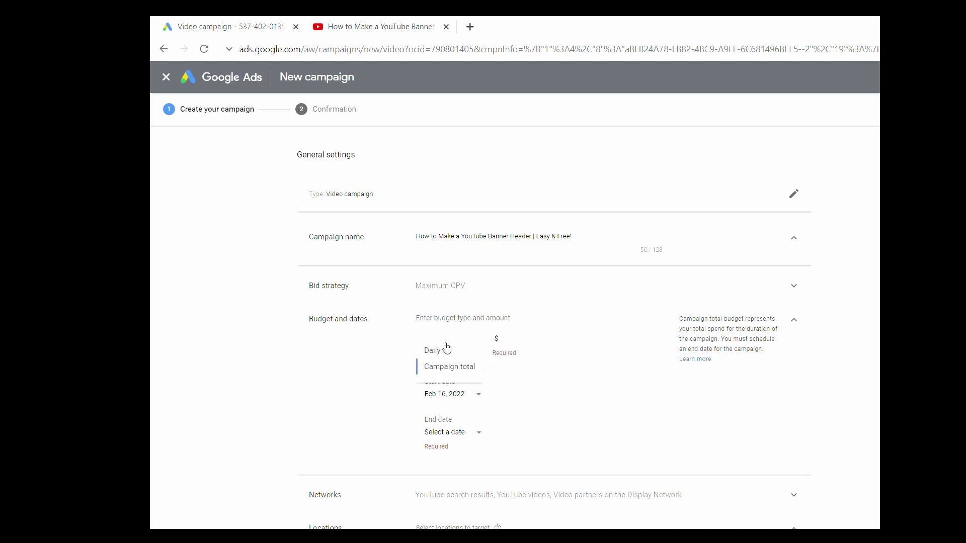
pyautogui.click(446, 355)
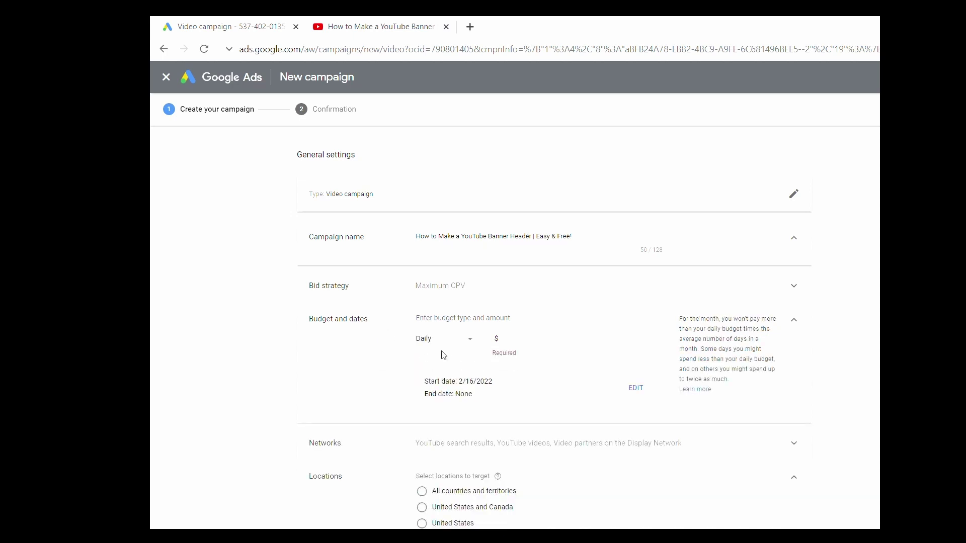
pyautogui.click(539, 344)
pyautogui.write('1.00')
# - Edit the campaign dates and set the end date to Mar 16, 2022
pyautogui.scroll(-2, 553, 327)
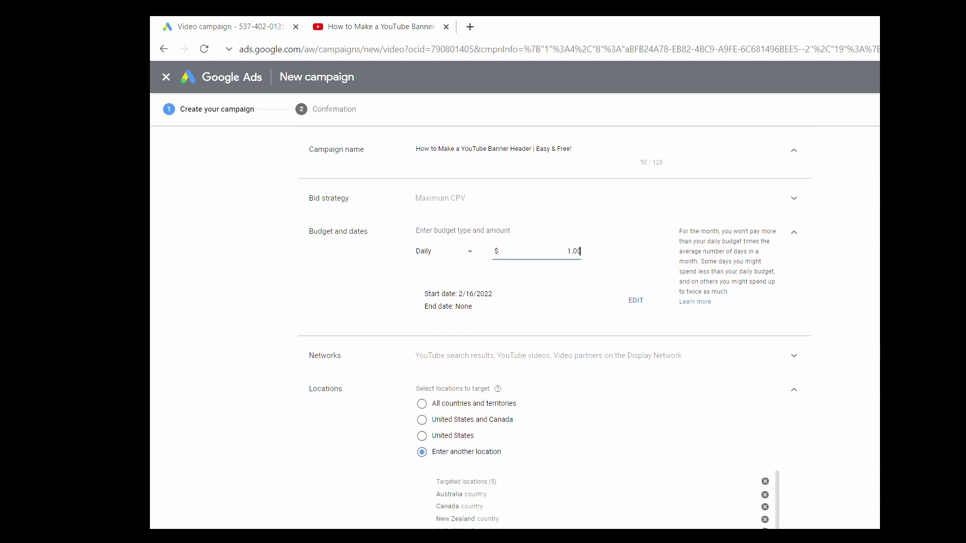
pyautogui.scroll(-1, 554, 327)
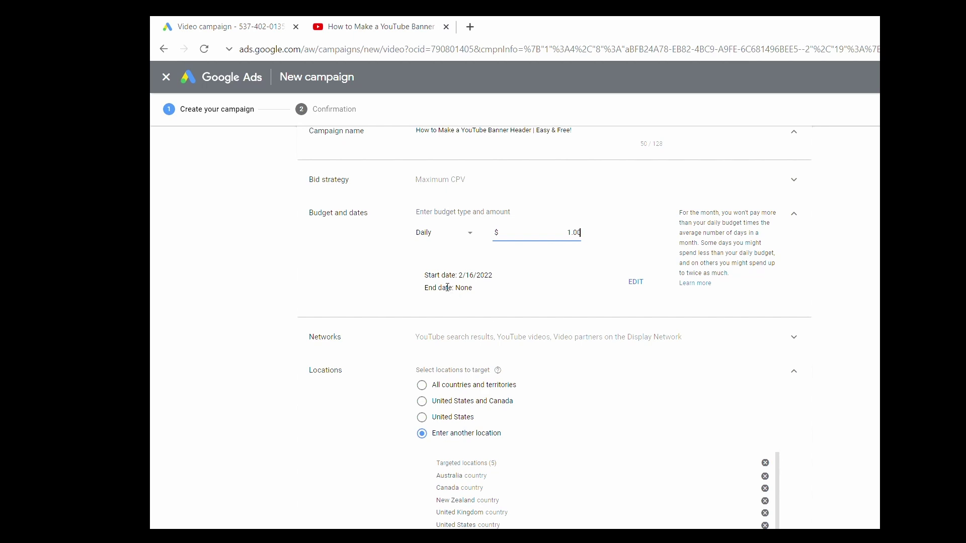
pyautogui.click(636, 282)
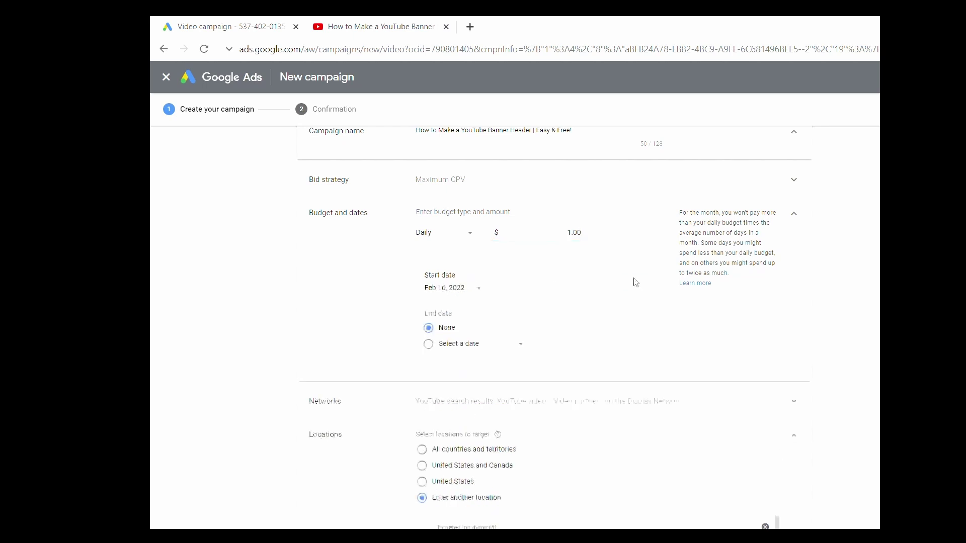
pyautogui.click(428, 345)
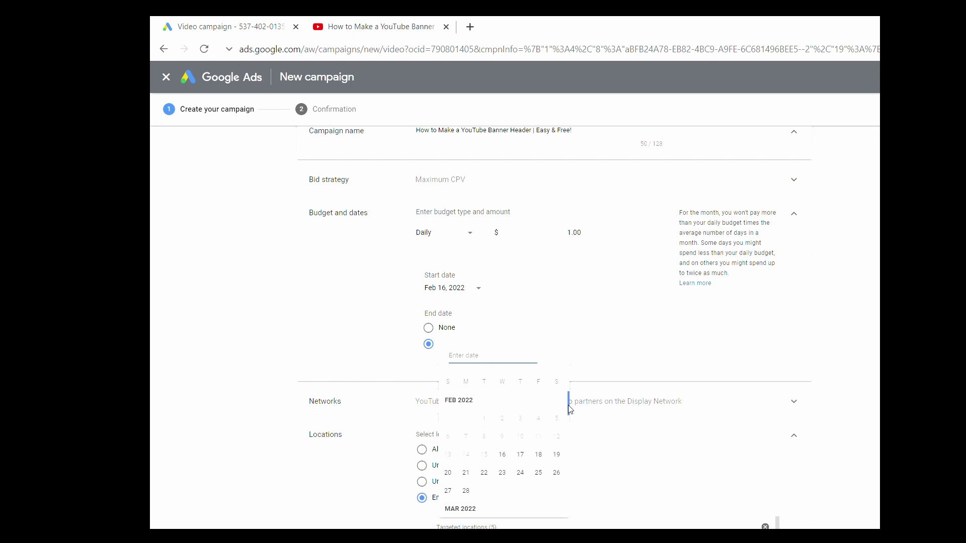
pyautogui.scroll(-3, 570, 409)
pyautogui.scroll(3, 570, 407)
pyautogui.scroll(-10, 571, 420)
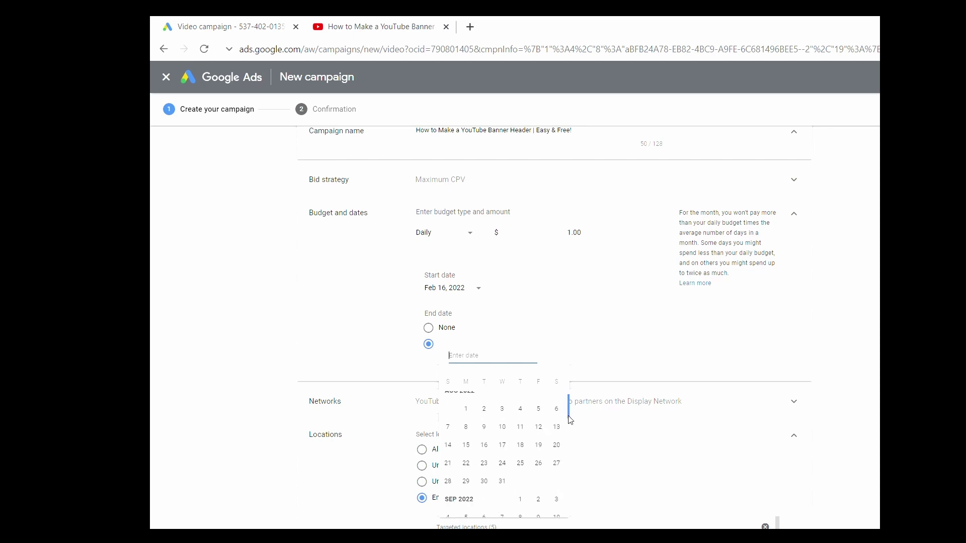
pyautogui.scroll(5, 570, 419)
pyautogui.scroll(5, 570, 415)
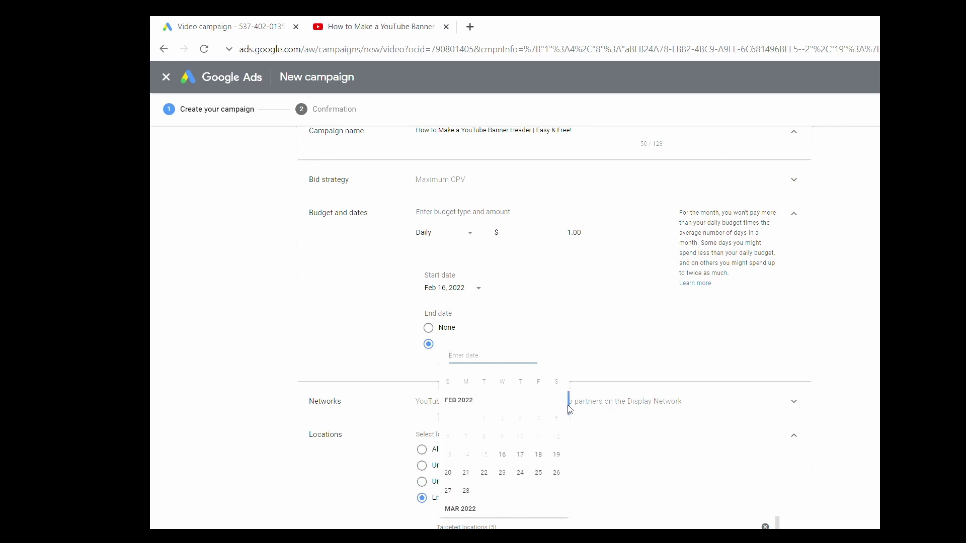
pyautogui.scroll(-2, 571, 437)
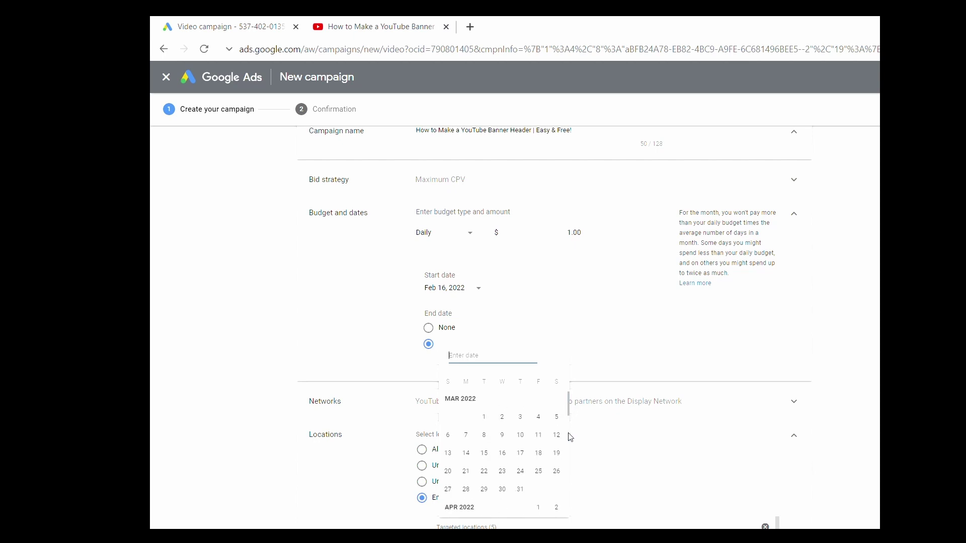
pyautogui.click(505, 456)
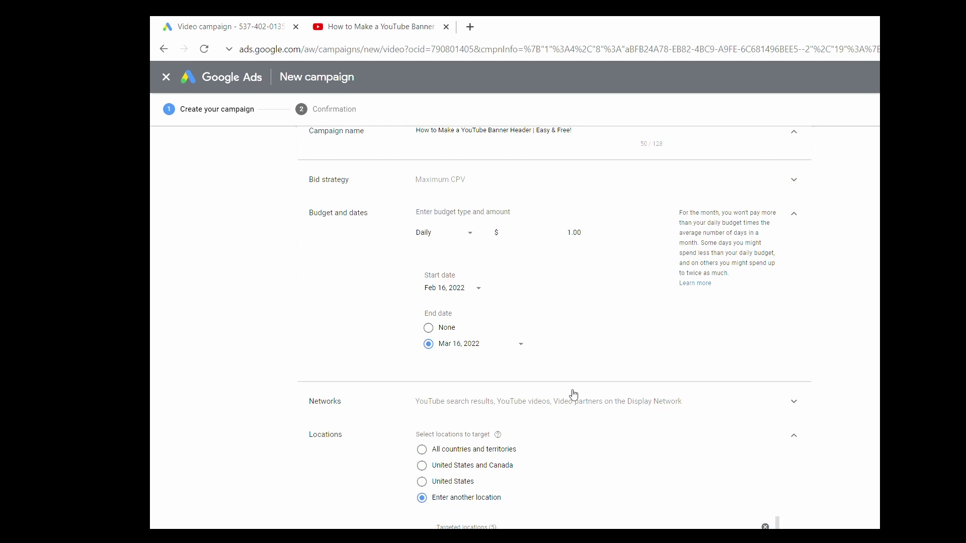
# - Try the Campaign total budget type with the $1.00 amount, and set the type back to Daily
pyautogui.scroll(-1, 553, 327)
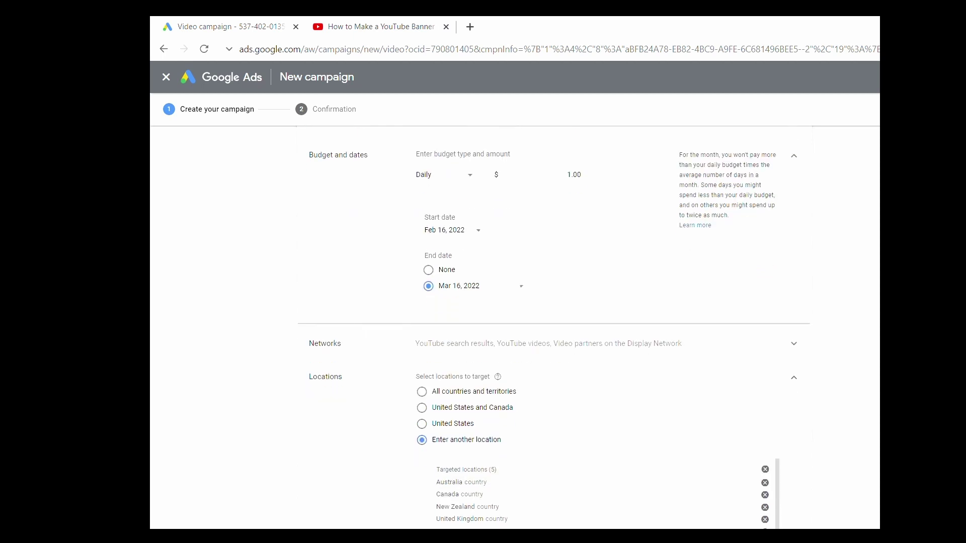
pyautogui.scroll(3, 553, 328)
pyautogui.scroll(-1, 554, 327)
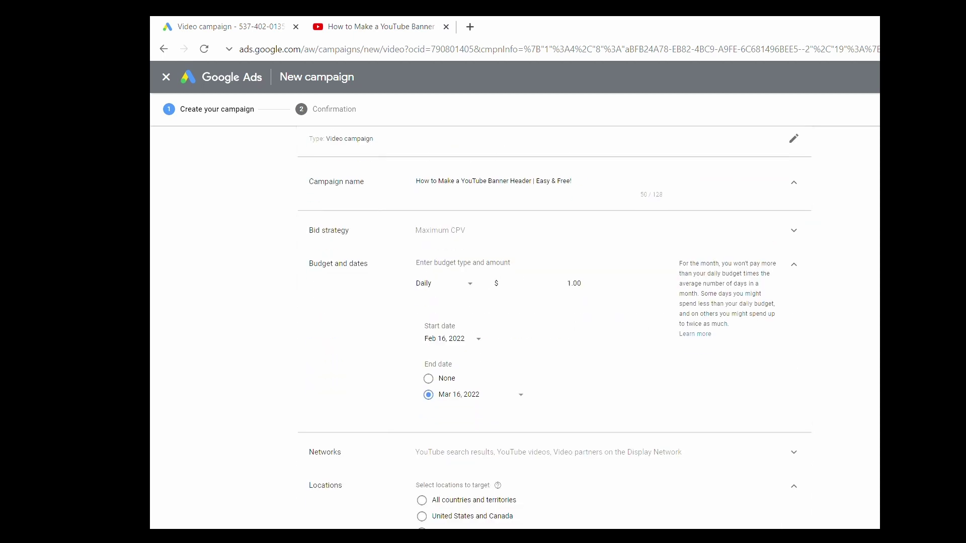
pyautogui.click(471, 282)
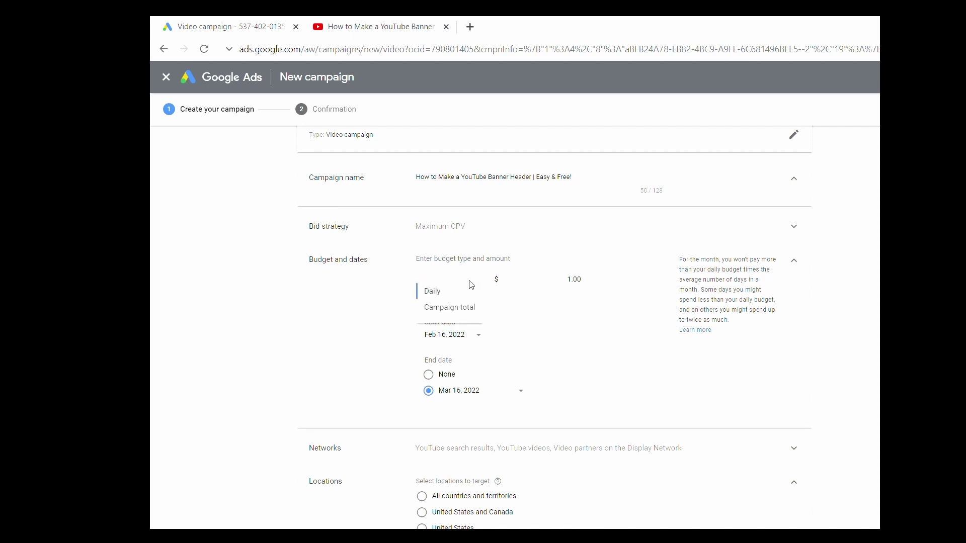
pyautogui.click(463, 308)
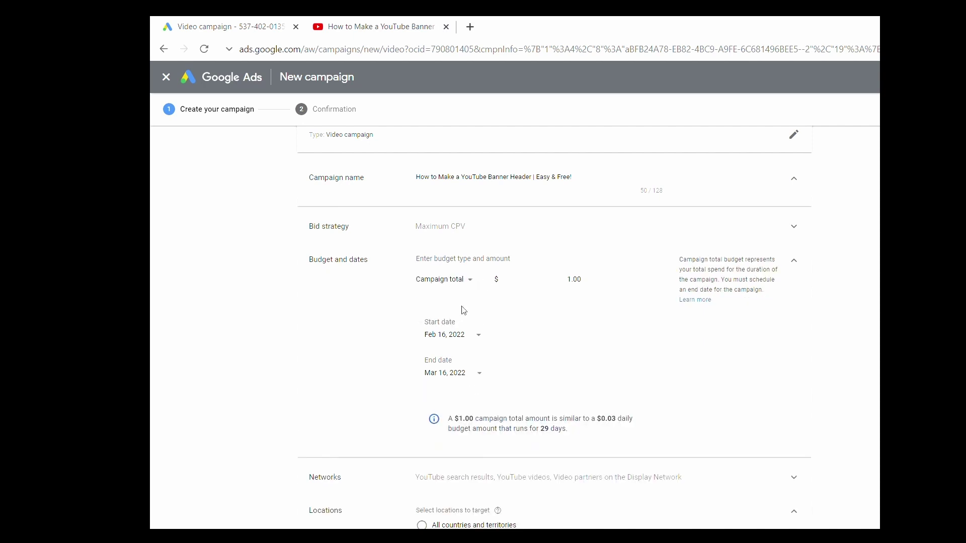
pyautogui.click(528, 284)
pyautogui.click(472, 282)
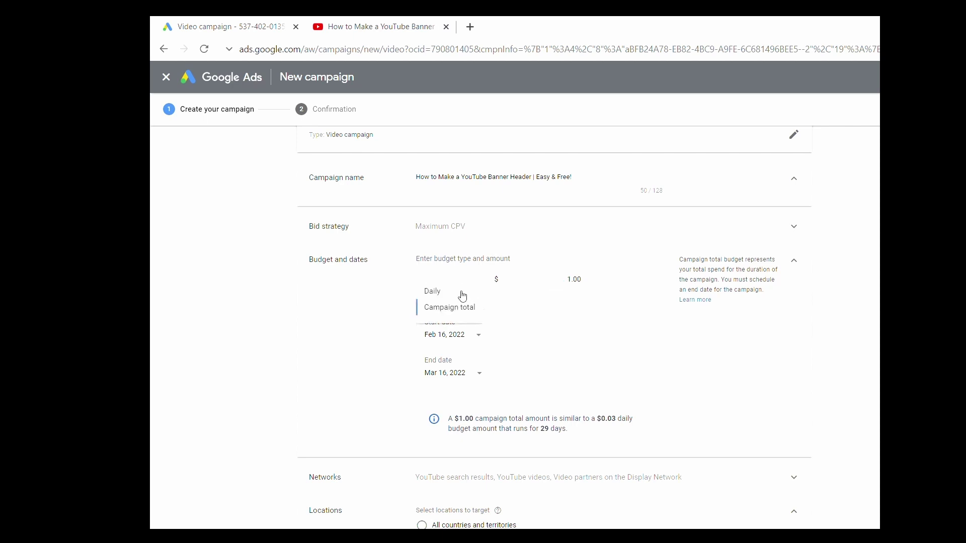
pyautogui.click(462, 294)
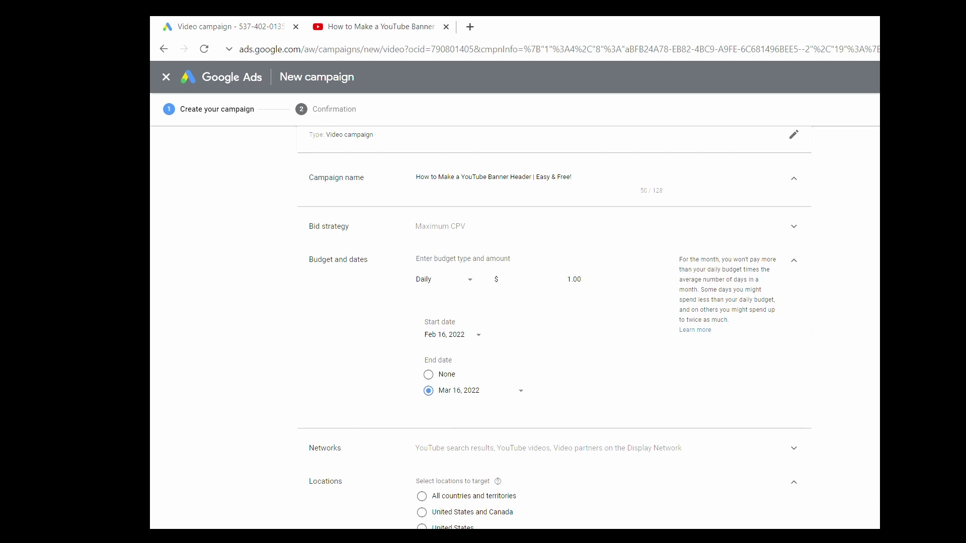
# - Expand the Networks settings and exclude Video partners on the Display Network and YouTube videos
pyautogui.scroll(-3, 682, 210)
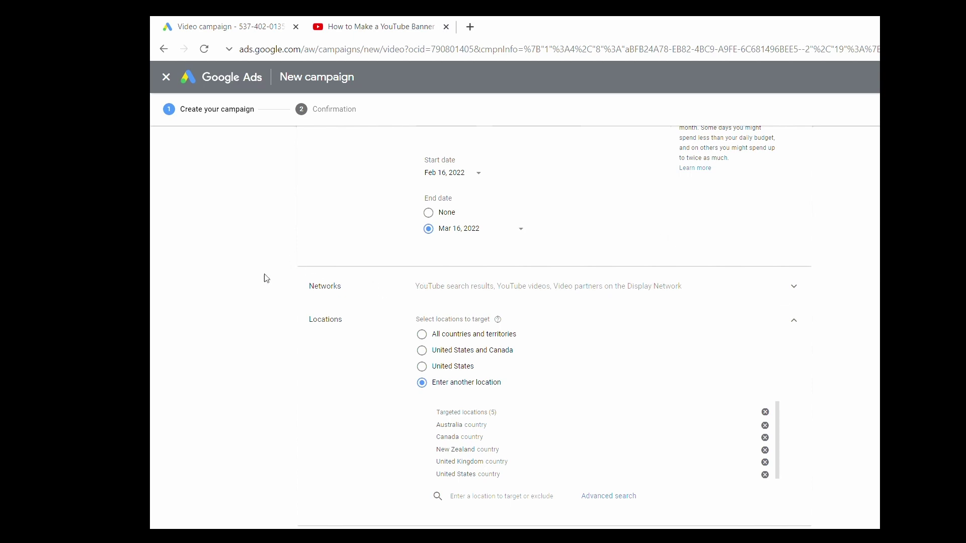
pyautogui.click(795, 288)
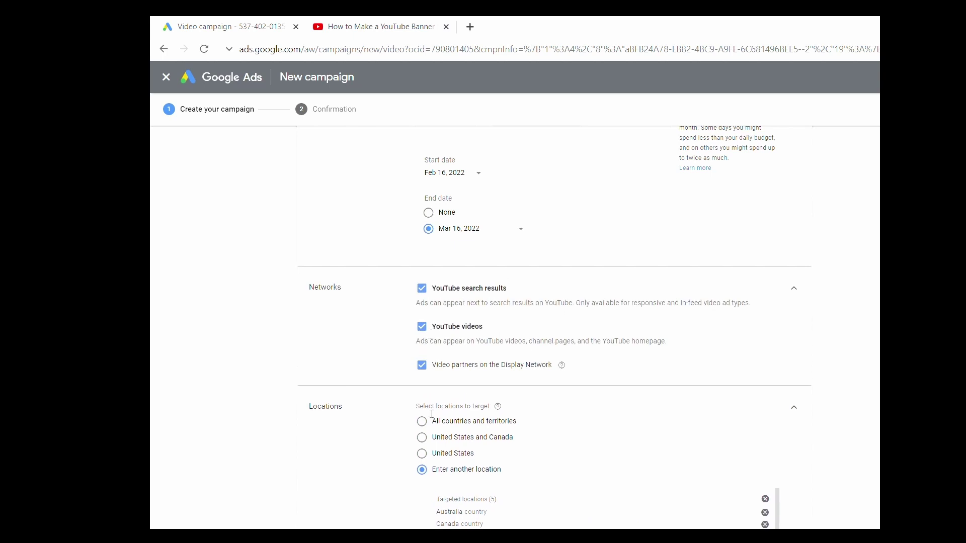
pyautogui.click(435, 367)
pyautogui.click(421, 327)
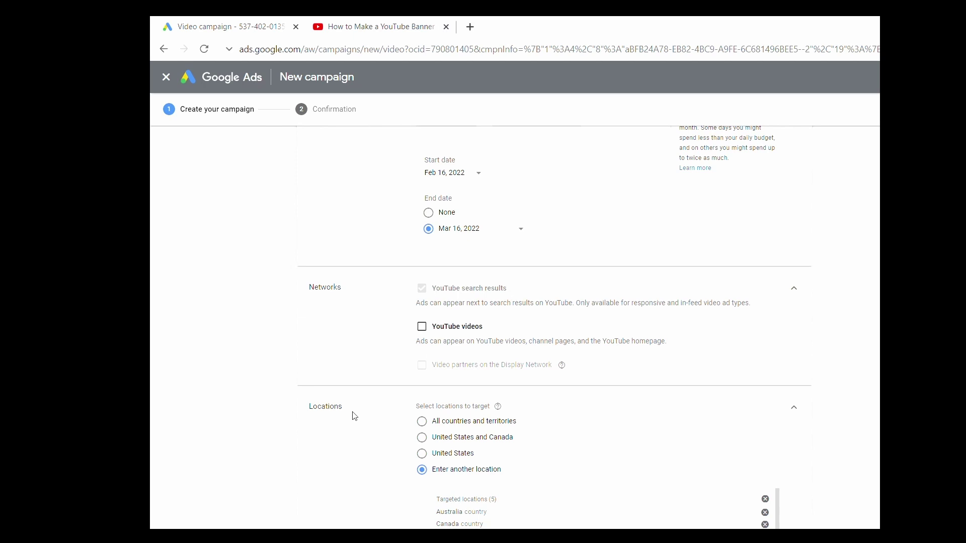
# - Review the locations, languages and content exclusions, down to the ad group's people and content targeting settings
pyautogui.scroll(-5, 354, 416)
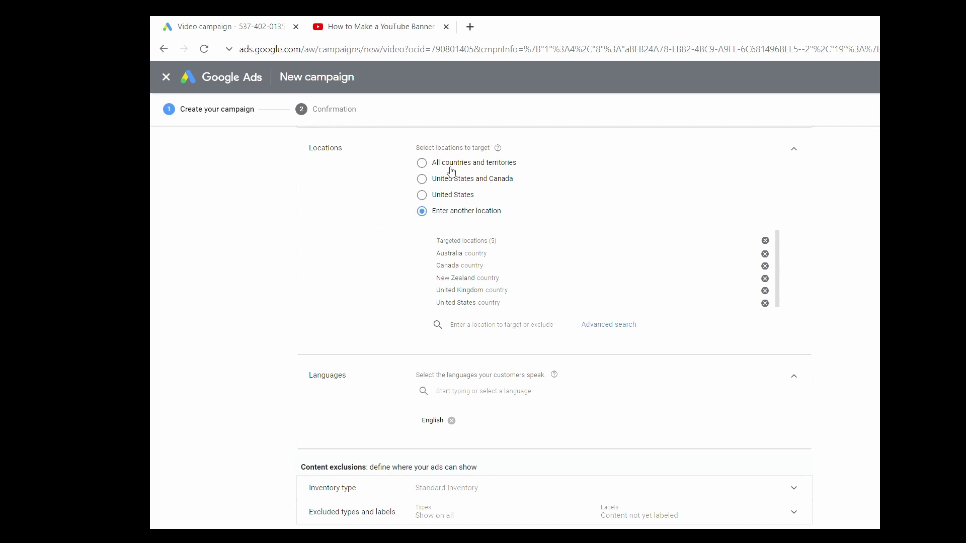
pyautogui.scroll(1, 504, 210)
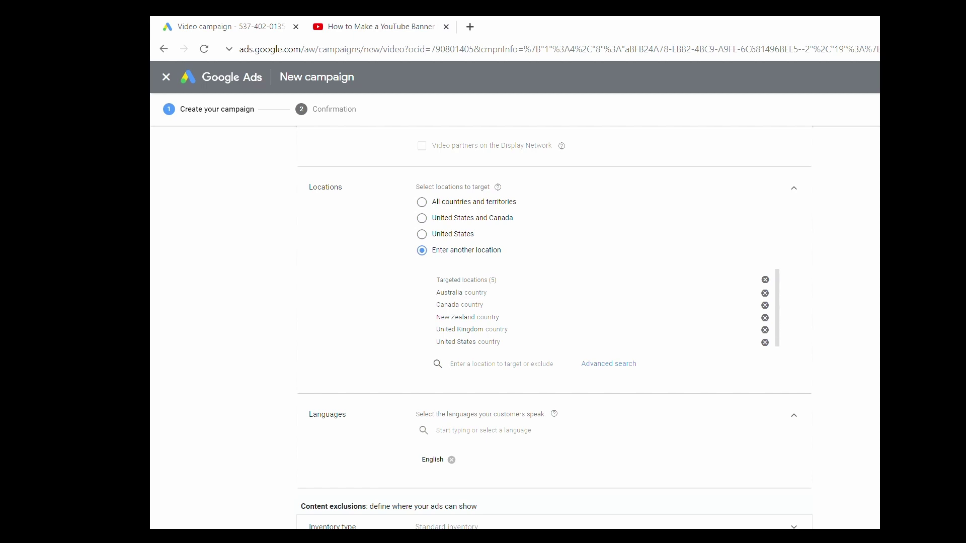
pyautogui.scroll(-5, 553, 327)
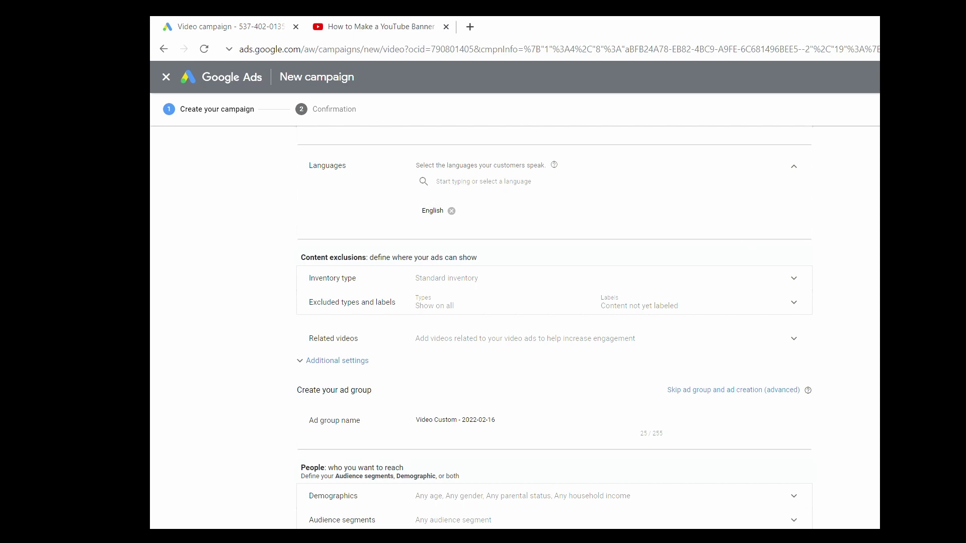
pyautogui.scroll(-5, 553, 327)
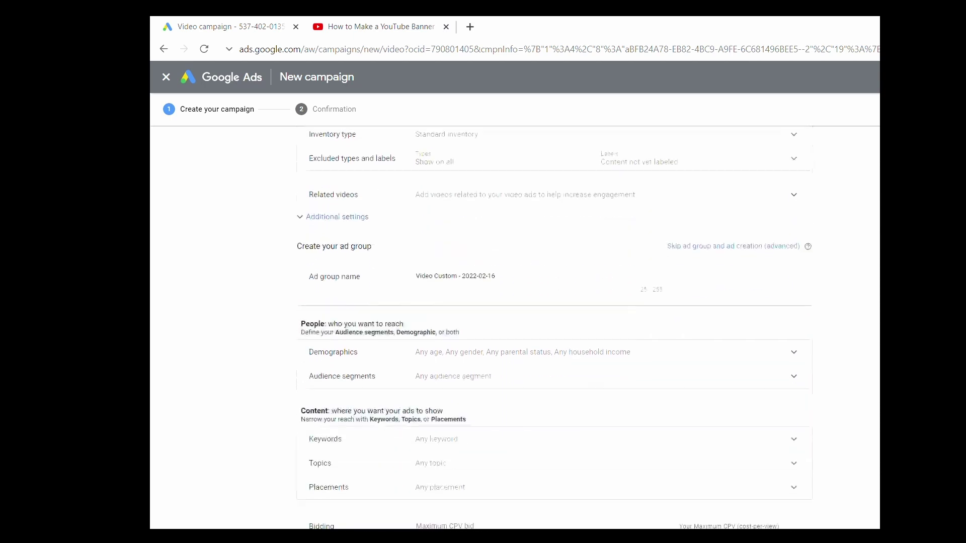
# - Expand the ad group's Keywords settings and enter "How to Make a YouTube Banner Header | Easy & Free!" and "tutorial" as keywords
pyautogui.scroll(-3, 553, 327)
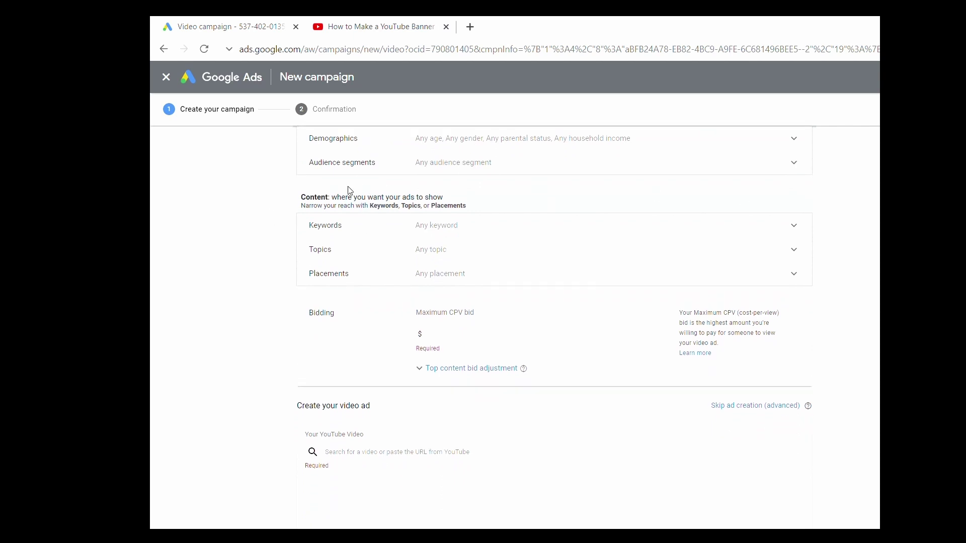
pyautogui.click(800, 225)
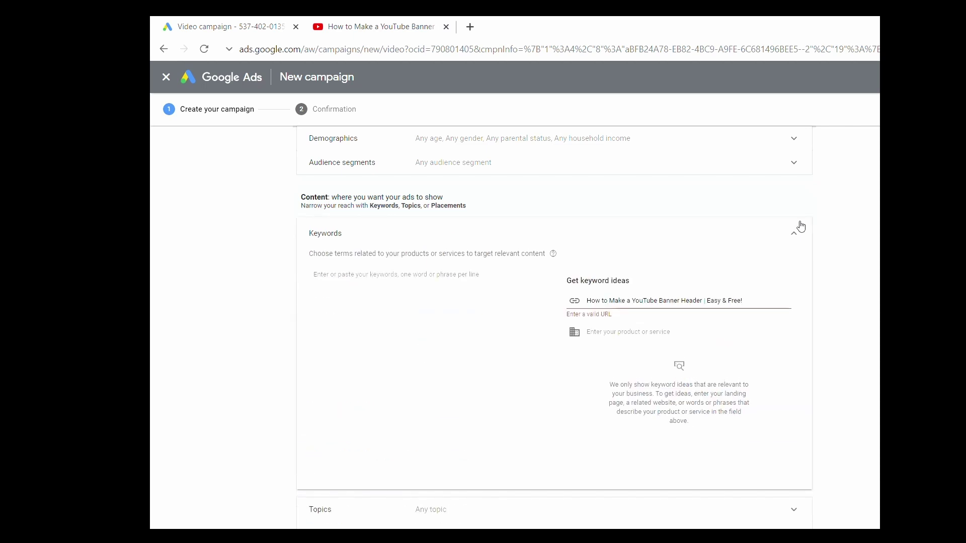
pyautogui.click(368, 302)
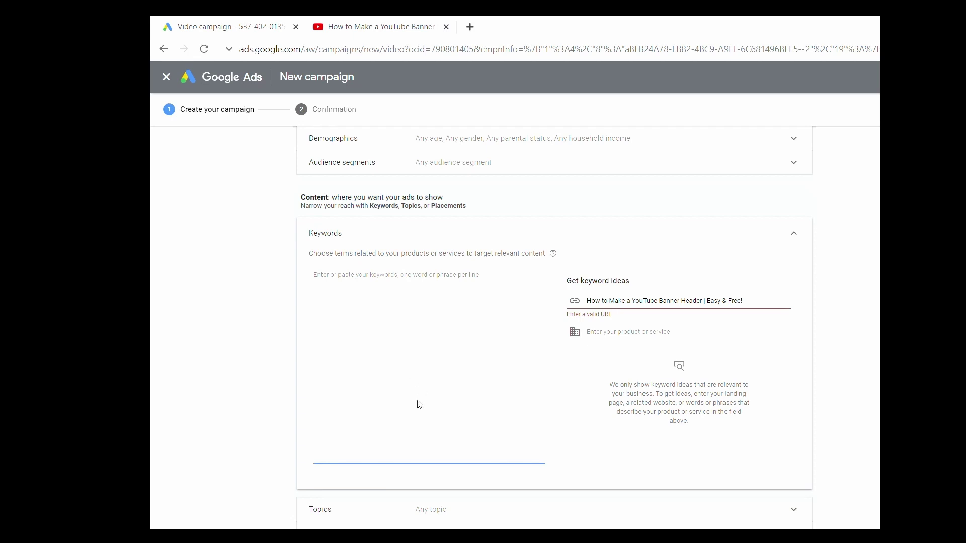
pyautogui.write('How to Make a YouTube Banner Header | Easy & Free')
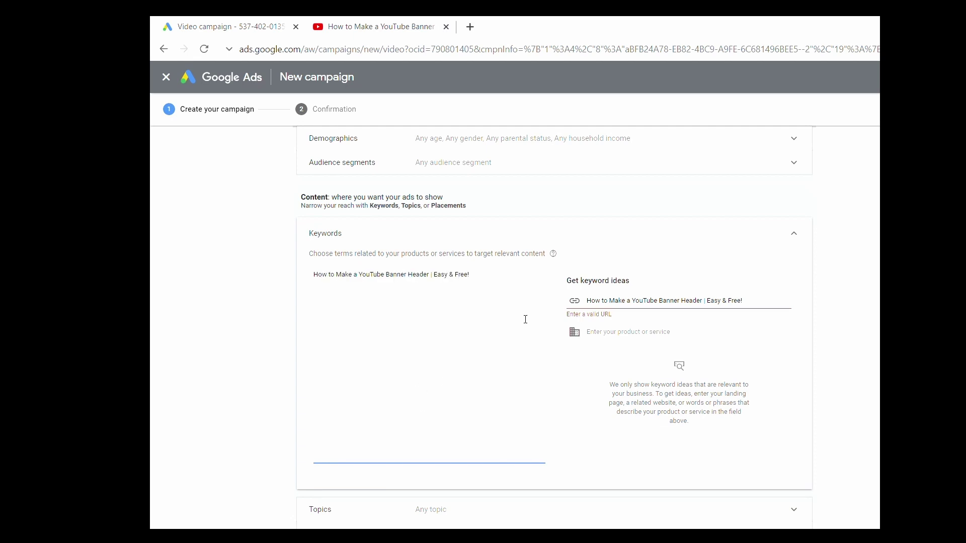
pyautogui.press('Return')
pyautogui.write('tutorial')
pyautogui.press('Return')
pyautogui.write('ebayn minecraft')
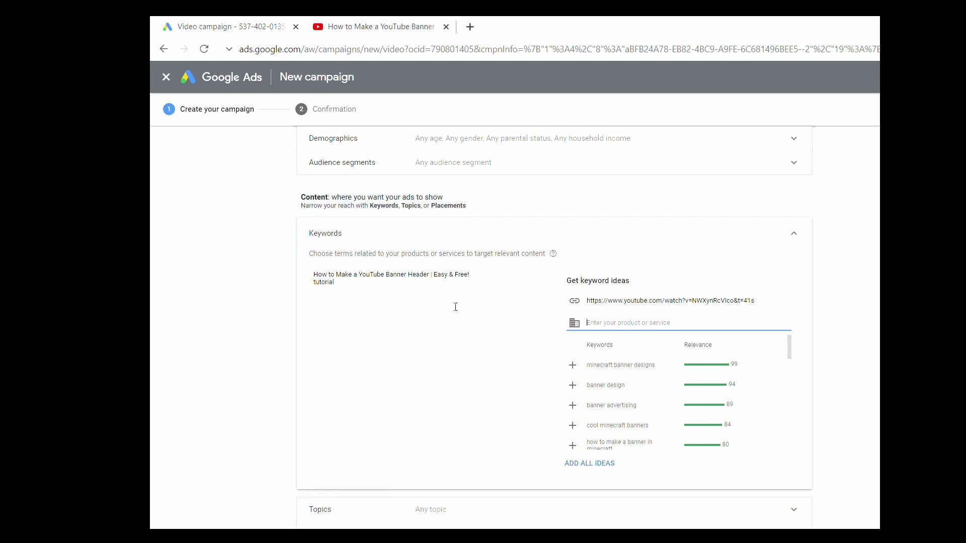
# - Add more keywords based on the keyword ideas, including "banner create", "make a banner", "youtube banners", "banner creator", "web banner design", "canva" and "youtube channel art"
pyautogui.click(437, 295)
pyautogui.press('Return')
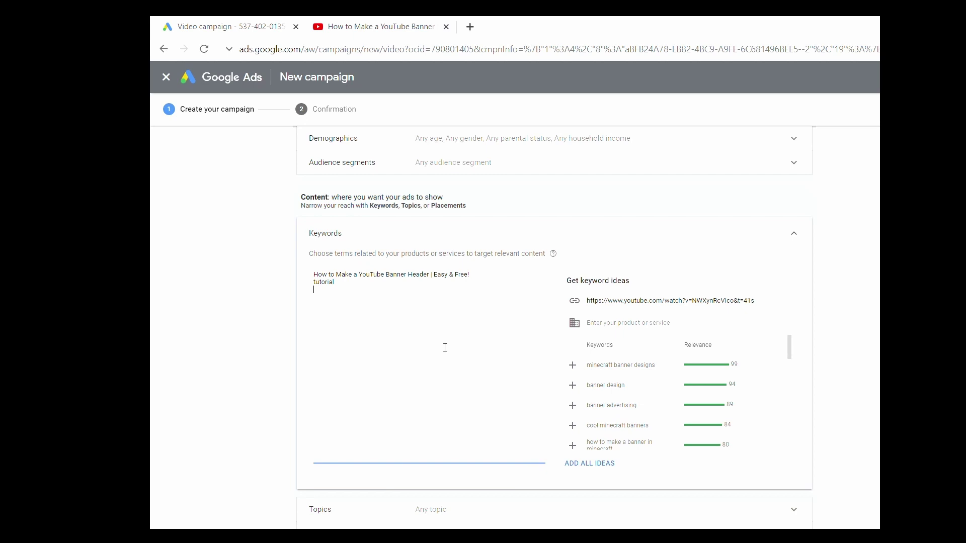
pyautogui.write('banner design banner advertising')
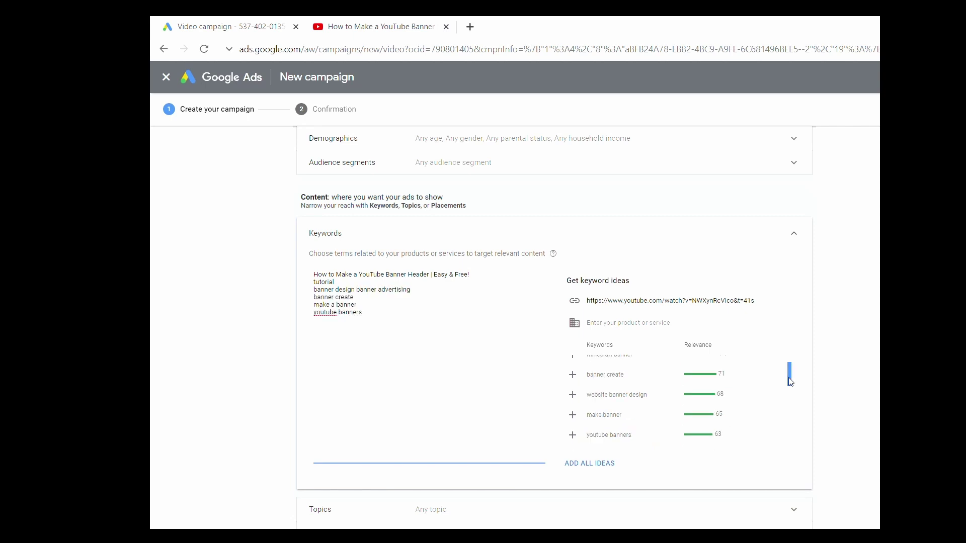
pyautogui.moveTo(787, 371); pyautogui.dragTo(792, 398)
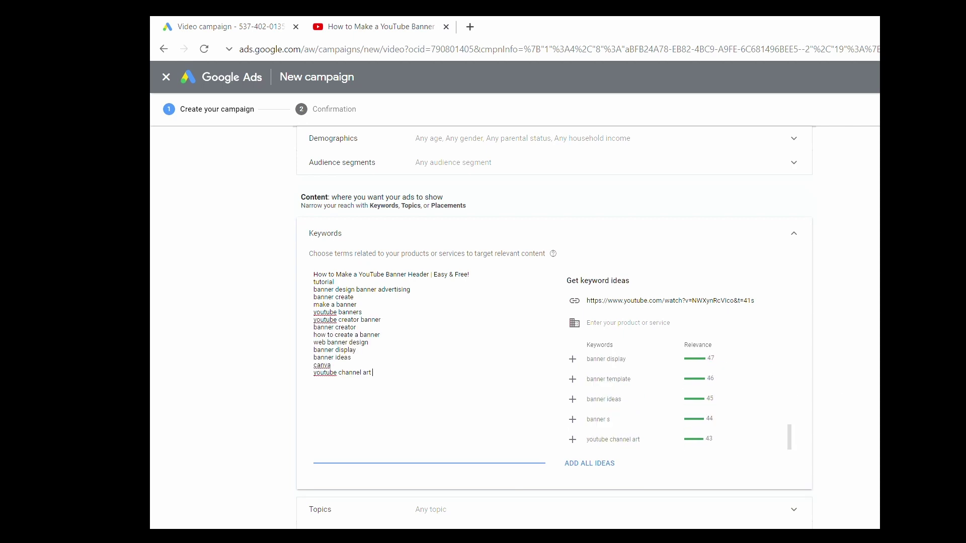
# - Set the ad group's maximum CPV bid to $0.05
pyautogui.scroll(-7, 554, 322)
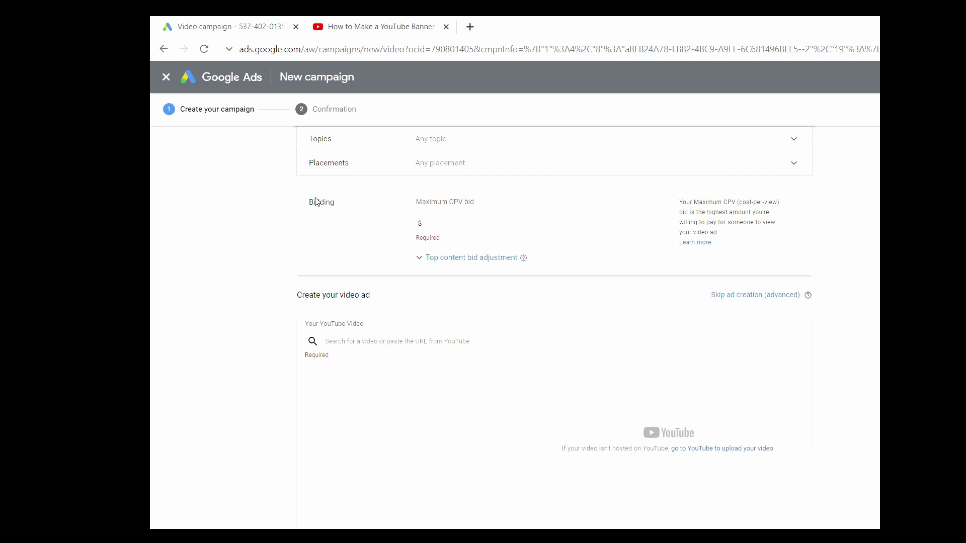
pyautogui.click(479, 232)
pyautogui.write('0.05')
# - Paste the YouTube URL of the banner header video as the video for the ad
pyautogui.scroll(-3, 659, 348)
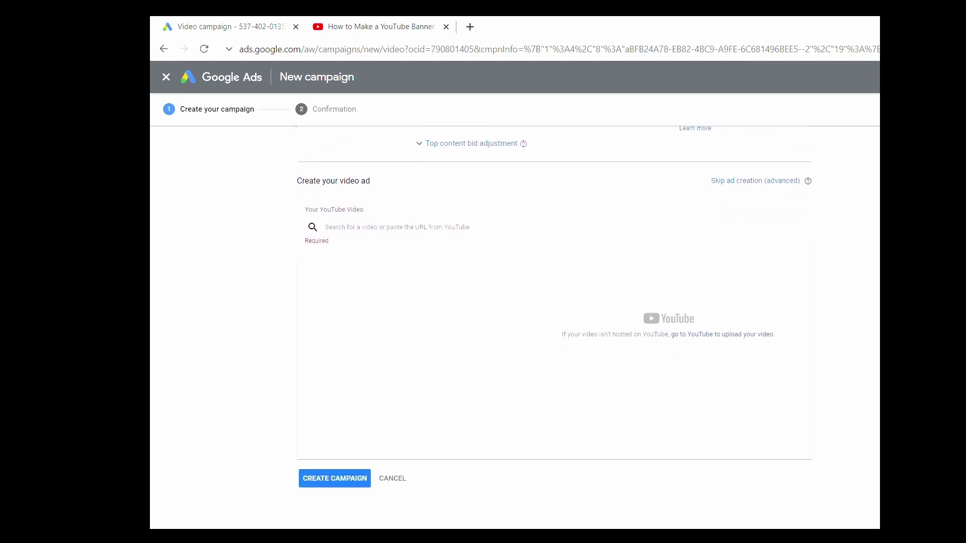
pyautogui.click(435, 229)
pyautogui.hotkey('ctrl', 'v')
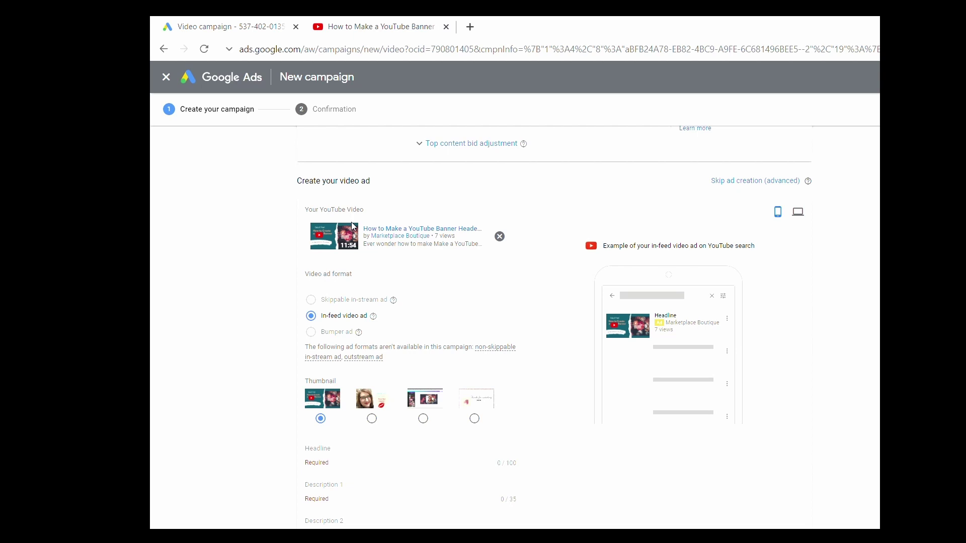
# - Get the video's title from its YouTube page and set the ad headline to "How to Make a YouTube Banner Header | Easy & Free! | Cannel Art"
pyautogui.click(390, 29)
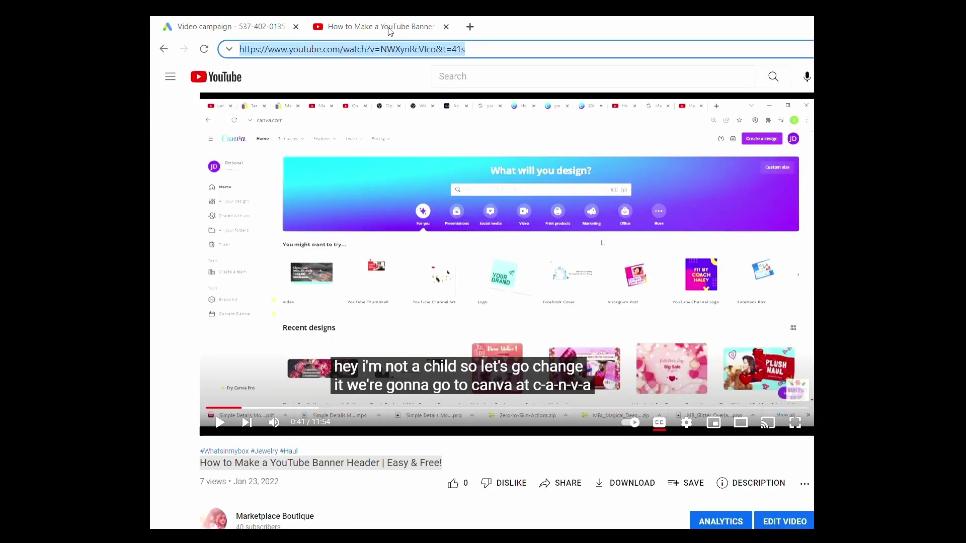
pyautogui.click(230, 25)
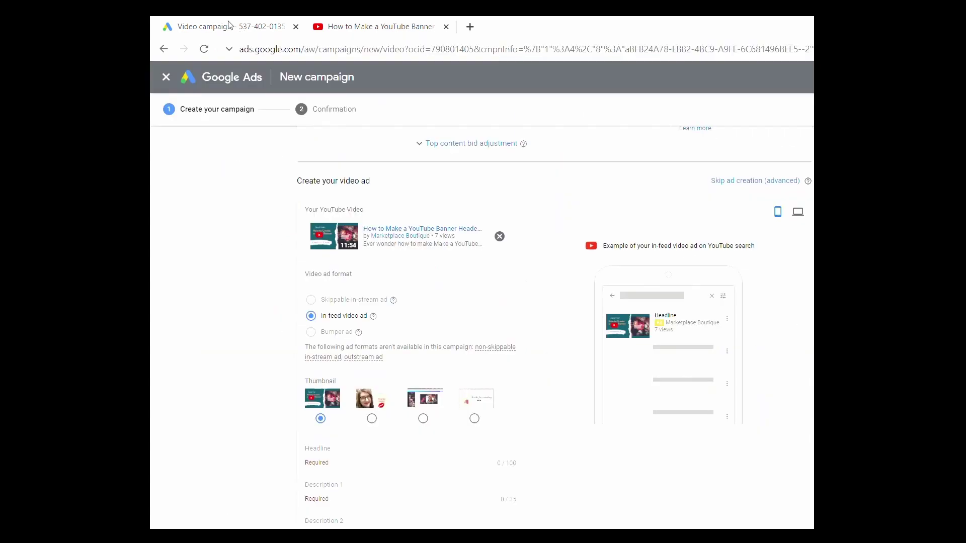
pyautogui.scroll(-3, 350, 319)
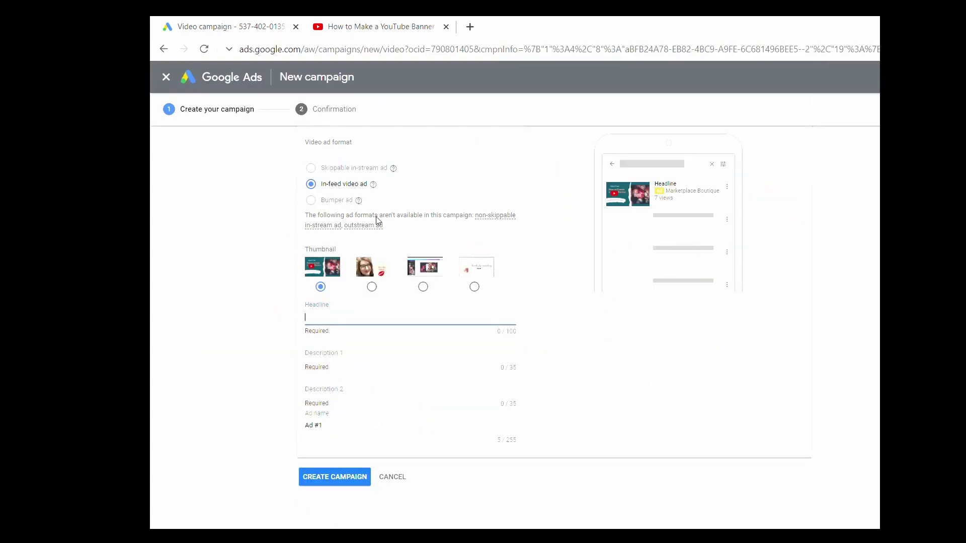
pyautogui.write('How to Make a YouTube Banner Header | Easy & Free!')
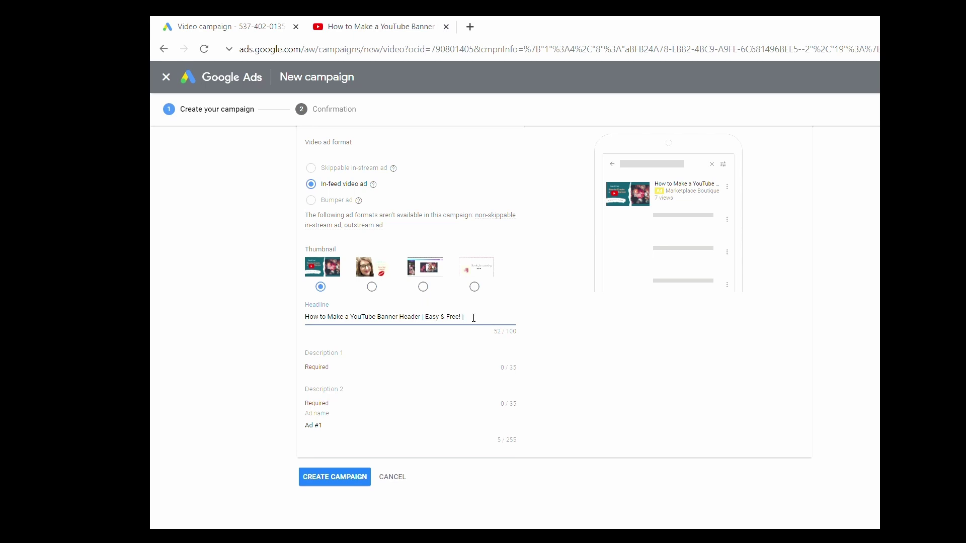
pyautogui.write('| Cannel Art')
pyautogui.click(680, 194)
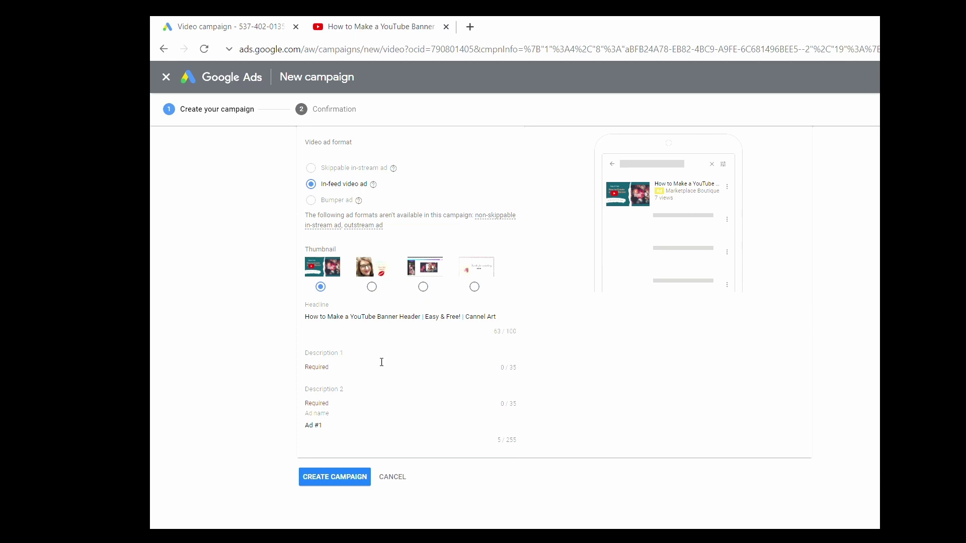
# - Enter "How to create a youtube banner" as the ad's Description 1
pyautogui.click(382, 362)
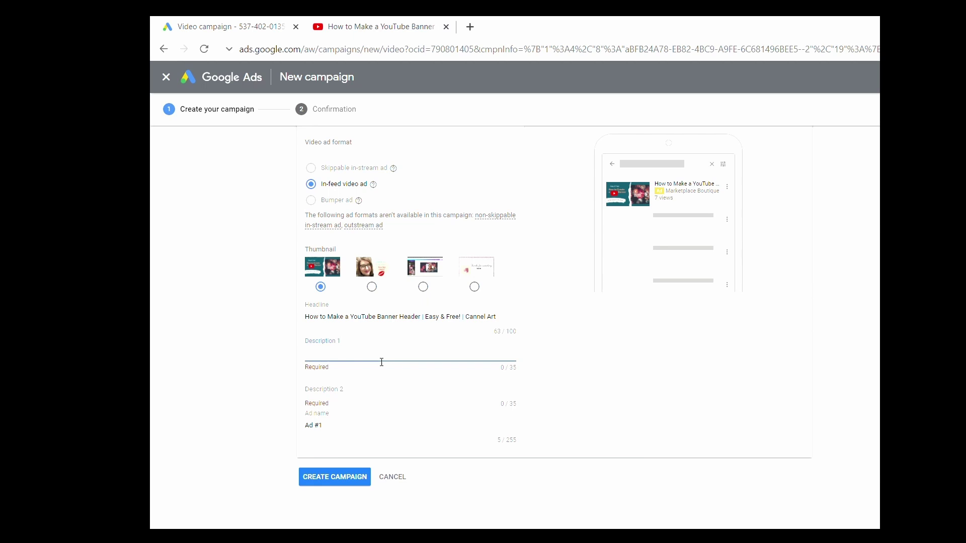
pyautogui.write('How ot')
pyautogui.press('BackSpace')
pyautogui.press('BackSpace')
pyautogui.write('to crat')
pyautogui.press('BackSpace')
pyautogui.write('eate a banner')
pyautogui.click(353, 353)
pyautogui.write('youtube')
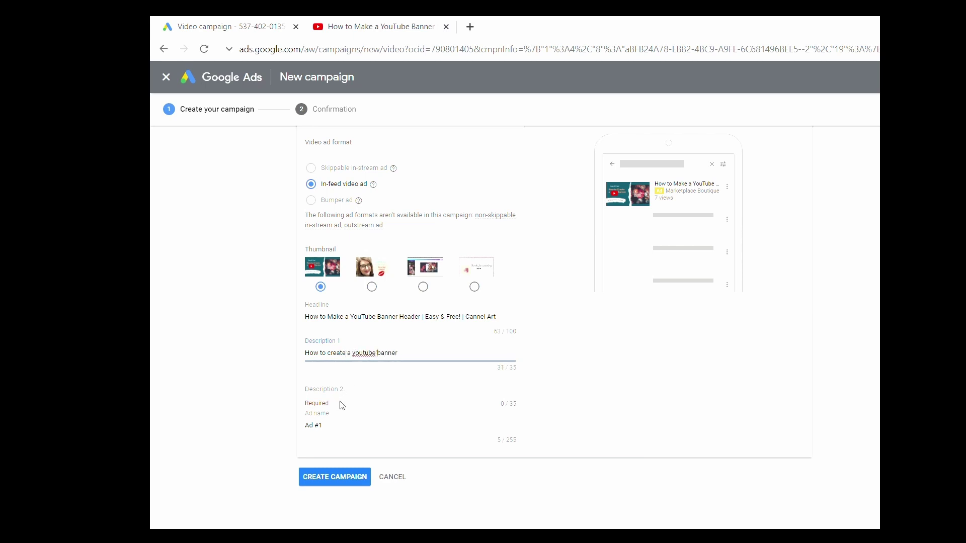
# - Enter "free youtube channel art banner" as the ad's Description 2
pyautogui.click(355, 395)
pyautogui.write('free')
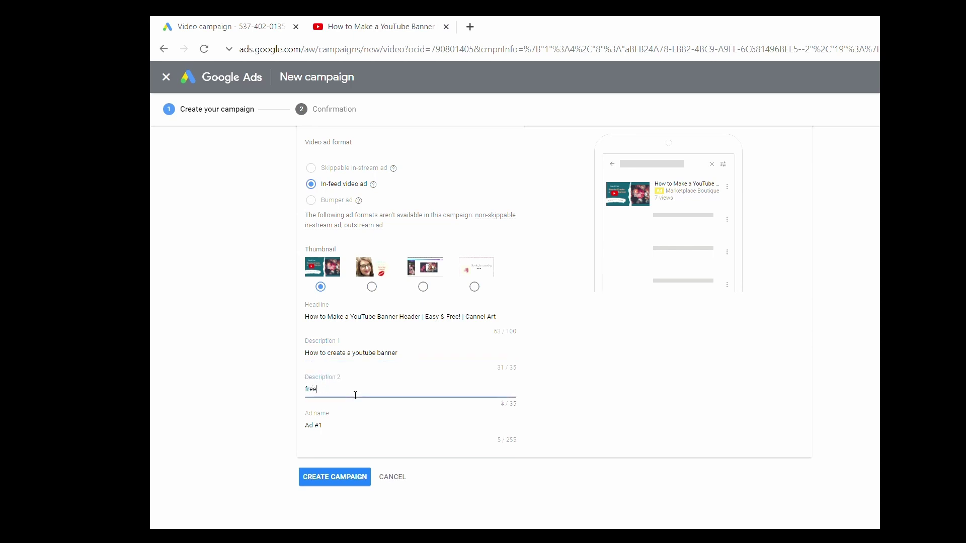
pyautogui.write(' youtube channel art bannere')
pyautogui.press('BackSpace')
# - Replace the ad name with "how to make a youtube banner"
pyautogui.click(363, 427)
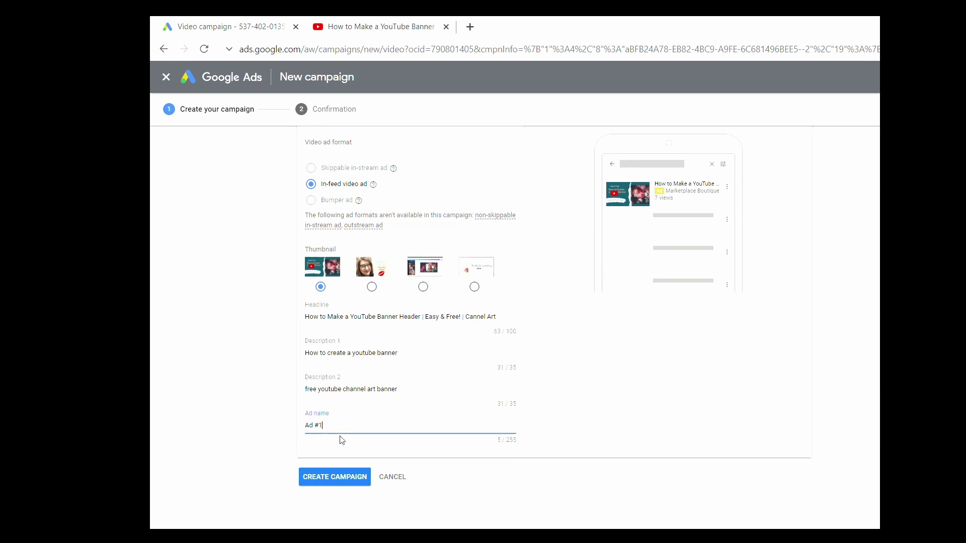
pyautogui.moveTo(332, 428); pyautogui.dragTo(292, 425)
pyautogui.write('how to make a youtube banner')
# - Create the campaign and continue from the confirmation page to the new campaign
pyautogui.scroll(-2, 800, 377)
pyautogui.click(324, 401)
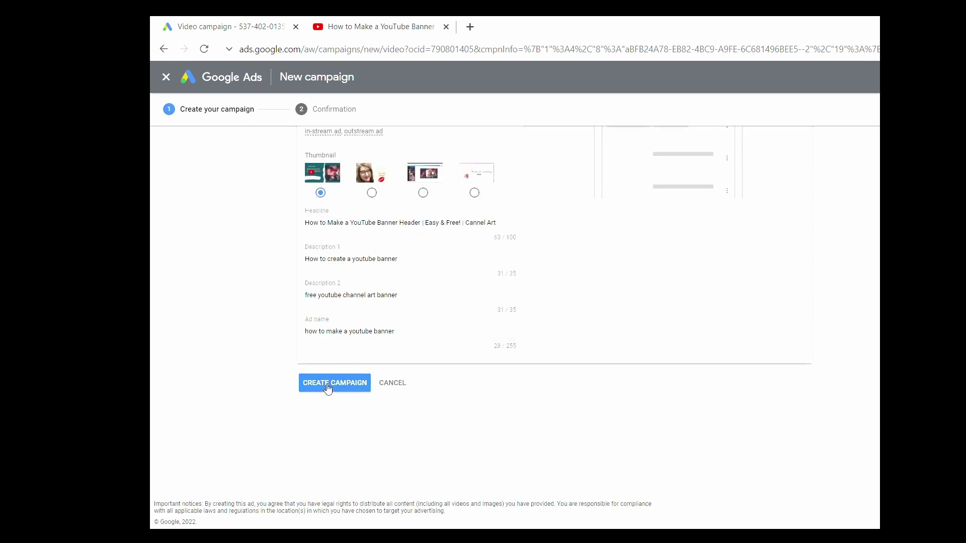
pyautogui.click(328, 388)
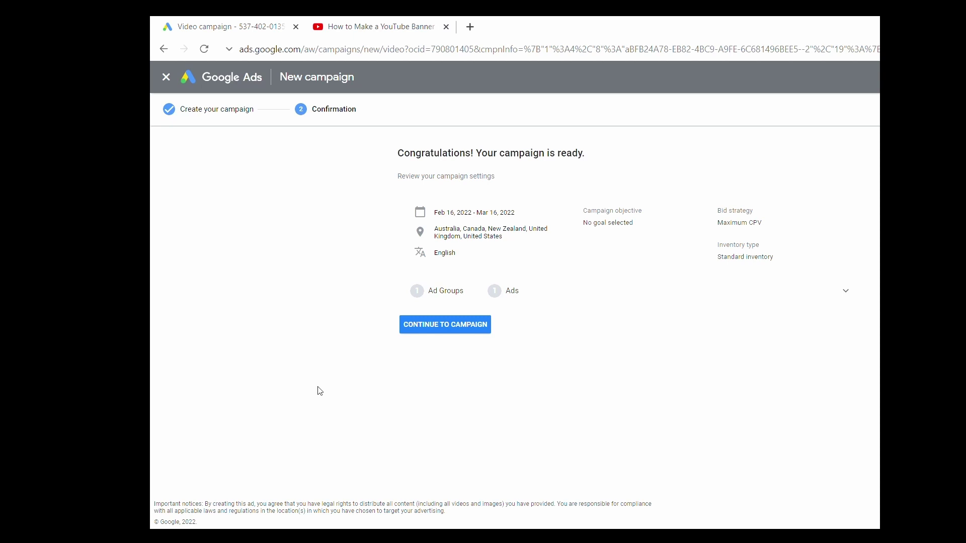
pyautogui.click(466, 332)
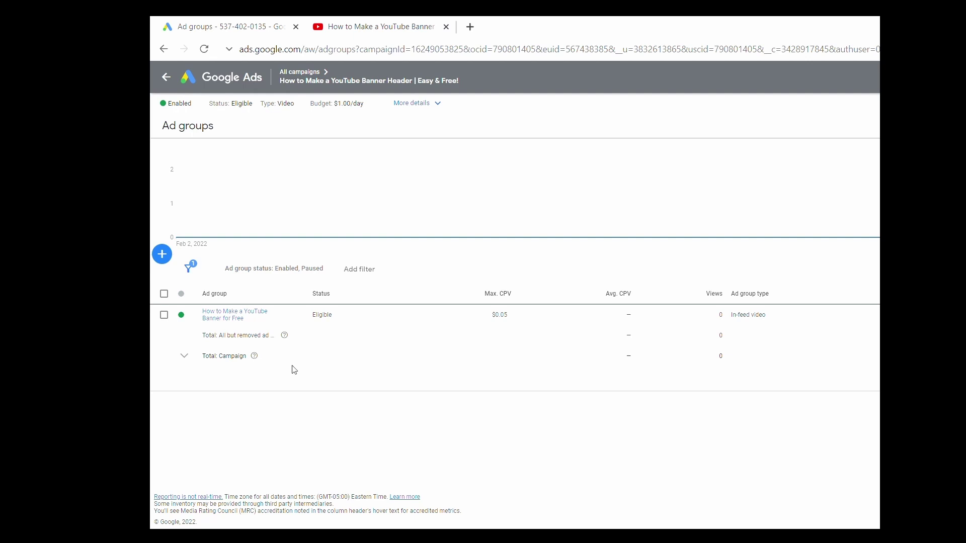
# - Open the new campaign's overview from All campaigns, review its ad group and summary, and return to the All campaigns overview
pyautogui.click(313, 76)
pyautogui.click(441, 330)
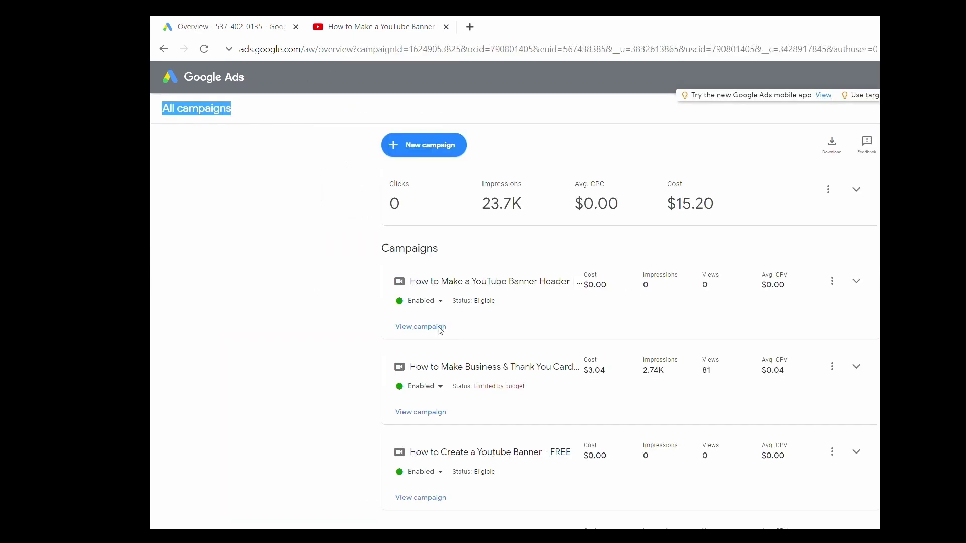
pyautogui.scroll(-8, 629, 338)
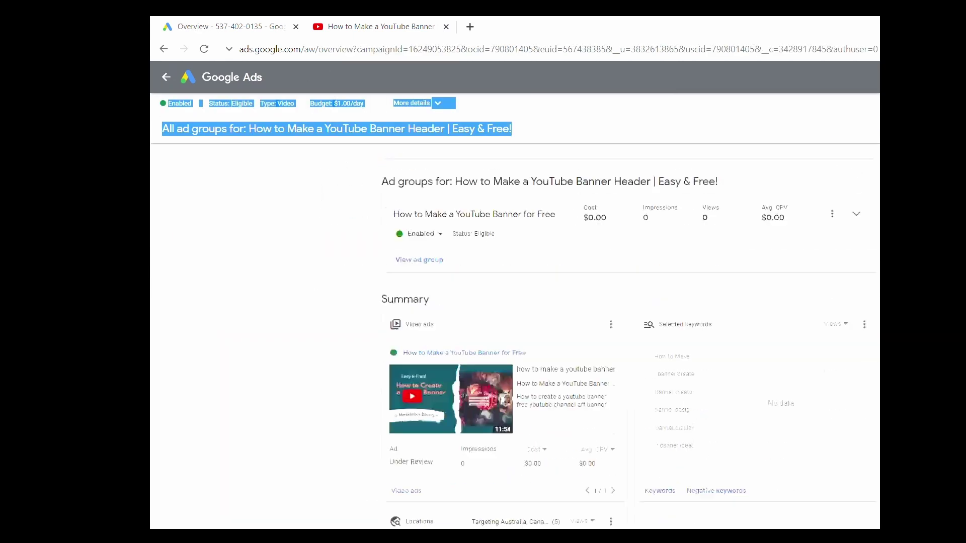
pyautogui.scroll(7, 629, 337)
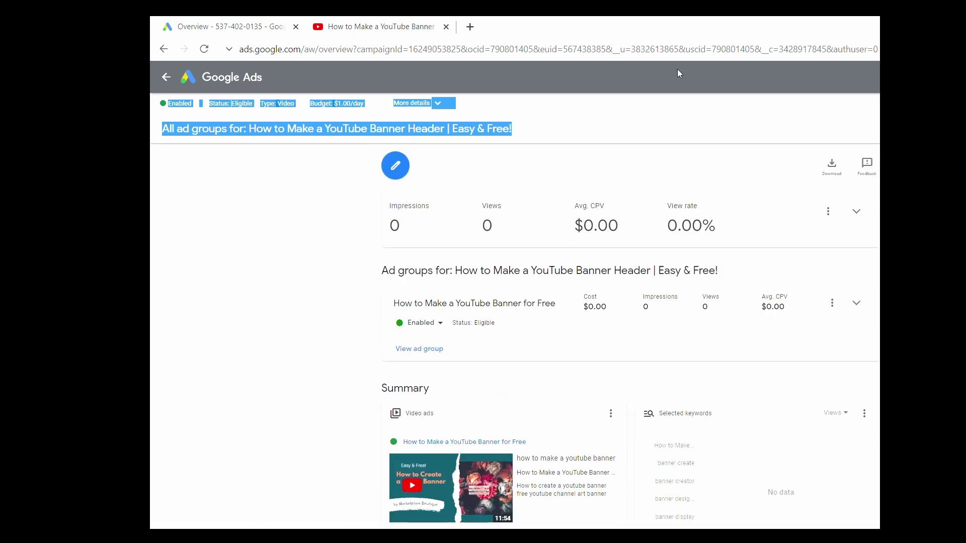
pyautogui.click(165, 50)
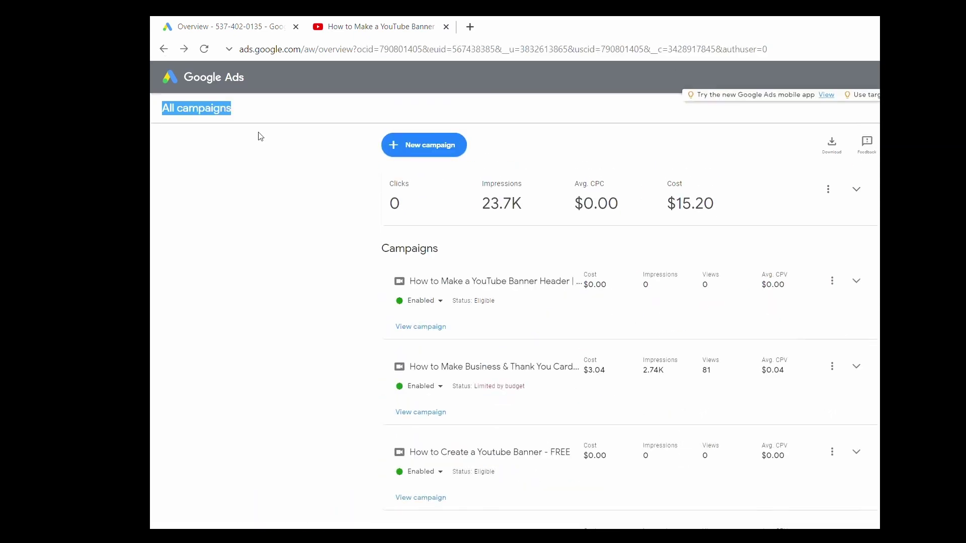
# - Look through the campaign list and view the status options of the "How to Create a Youtube Banner - FREE" campaign without changing them
pyautogui.scroll(-5, 629, 327)
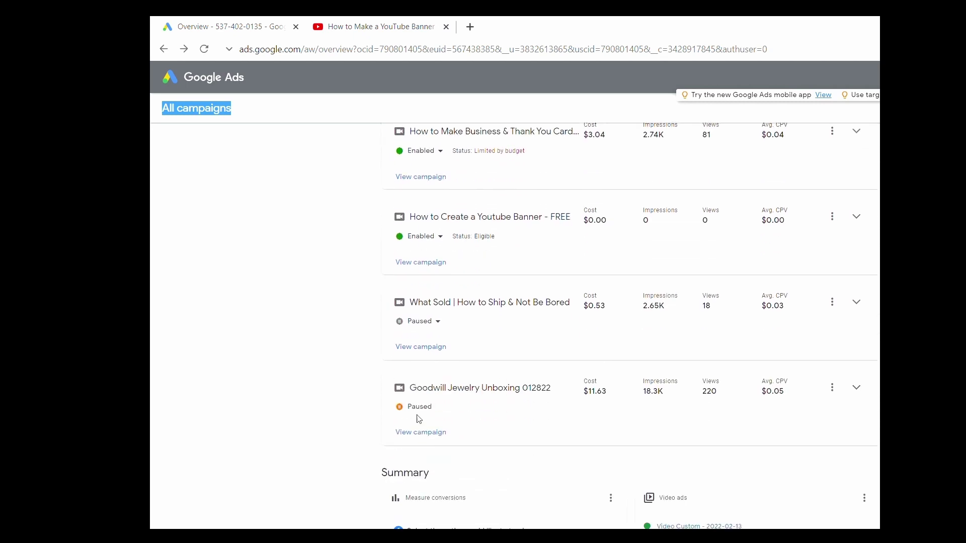
pyautogui.click(446, 239)
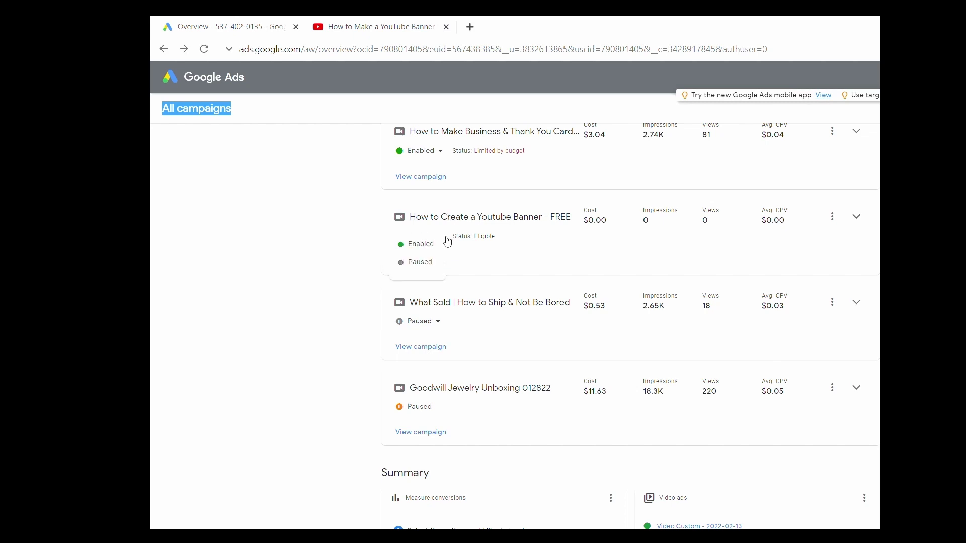
pyautogui.click(287, 243)
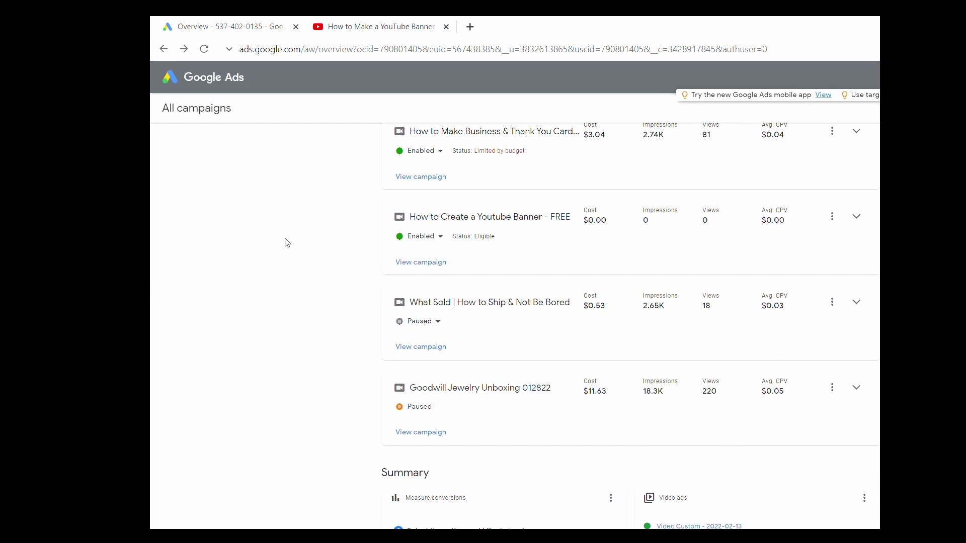